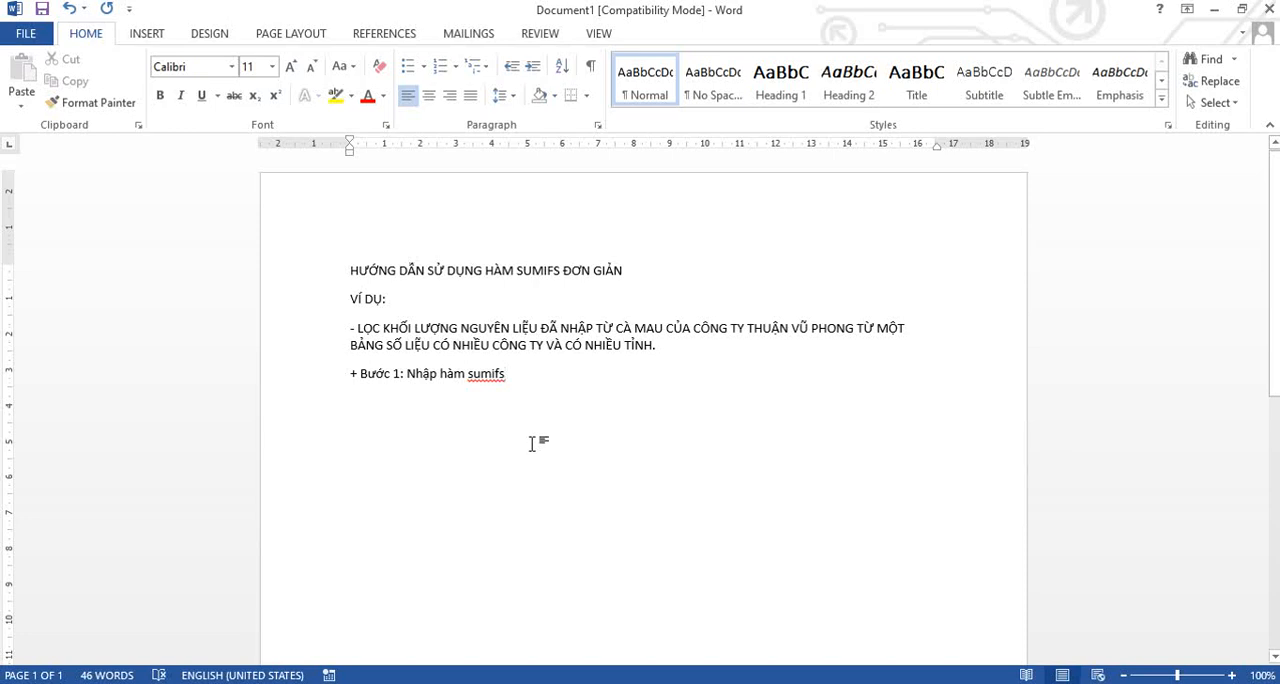
# Add the line "+ Bước 2: Chọn cột chứa giá trị khối lượng." below the Bước 1 line.
pyautogui.write('+ Bước')
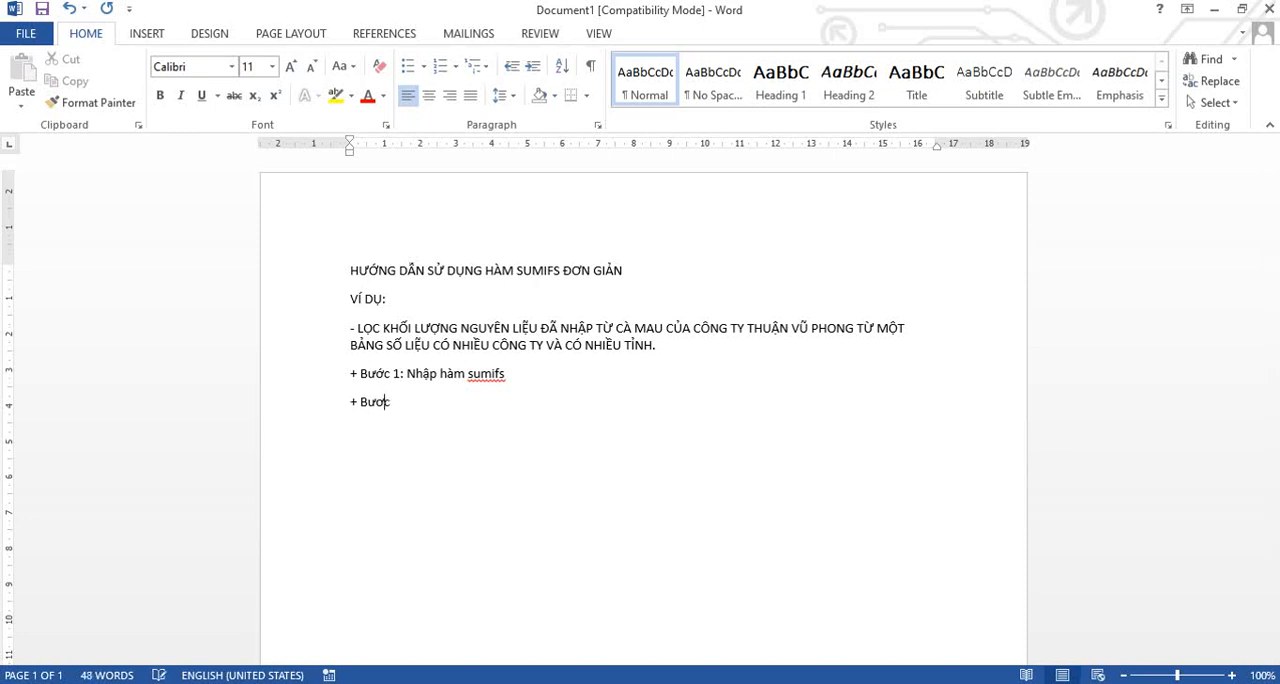
pyautogui.write(' 1:')
pyautogui.press('BackSpace')
pyautogui.write('2: Chọn khu vu')
pyautogui.write('c chưa')
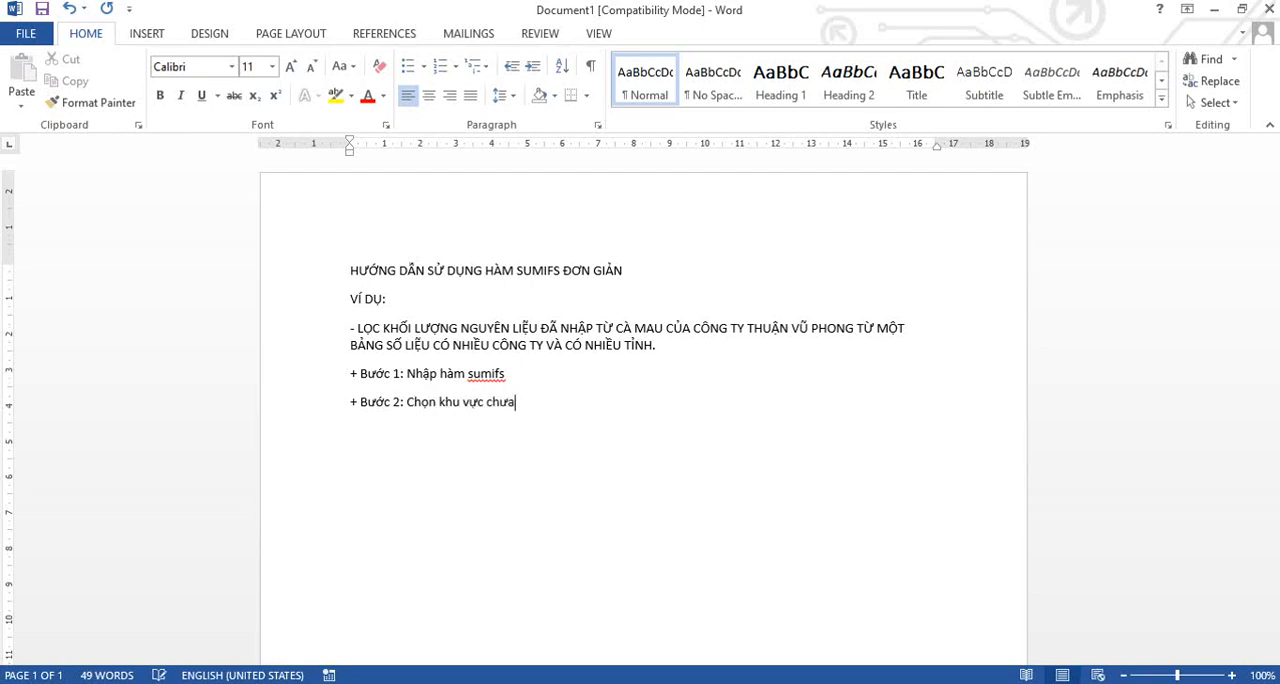
pyautogui.press('BackSpace')
pyautogui.press('BackSpace')
pyautogui.press('BackSpace')
pyautogui.press('BackSpace')
pyautogui.press('BackSpace')
pyautogui.press('BackSpace')
pyautogui.press('BackSpace')
pyautogui.press('BackSpace')
pyautogui.press('BackSpace')
pyautogui.press('BackSpace')
pyautogui.press('BackSpace')
pyautogui.write('cột')
pyautogui.write(' chứa')
pyautogui.write(' khối lu')
pyautogui.write('ượng')
pyautogui.write('giá trị')
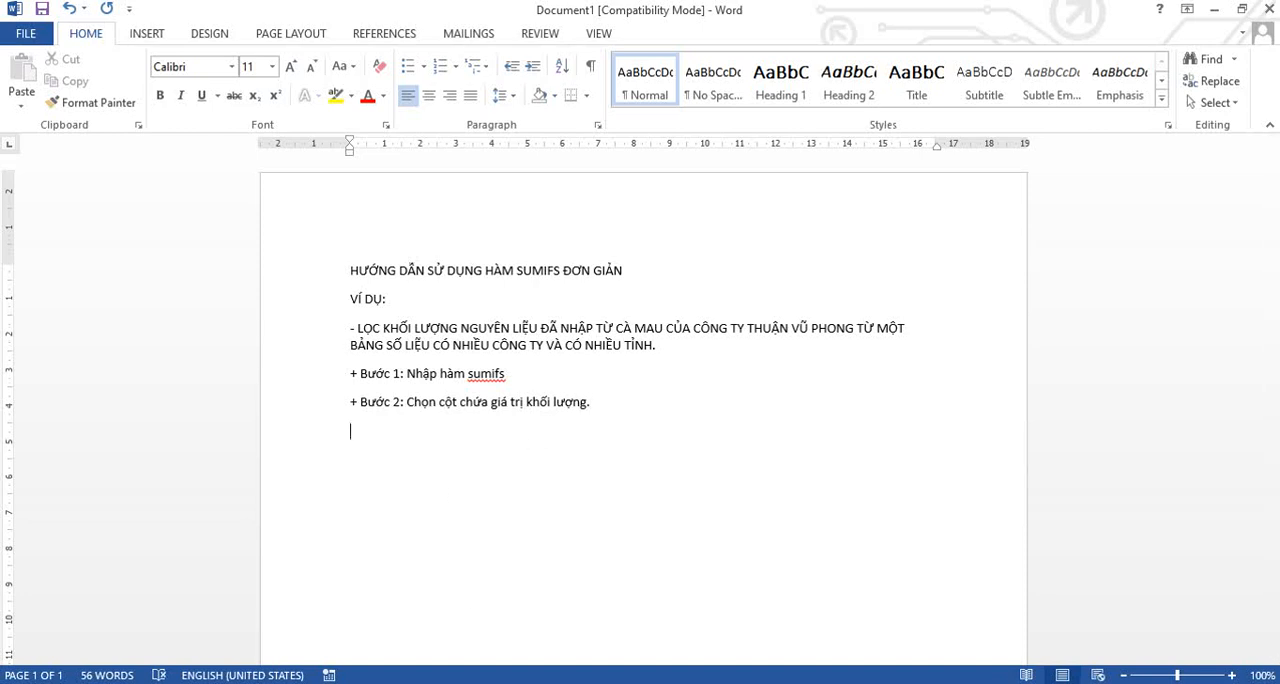
# Switch to the THEO DÕI KHÁCH HÀNG NĂM 2020 workbook in Excel and enter test!J1844:J1860 as the SUMIFS sum range, followed by a semicolon.
pyautogui.moveTo(403, 681)
pyautogui.click(489, 626)
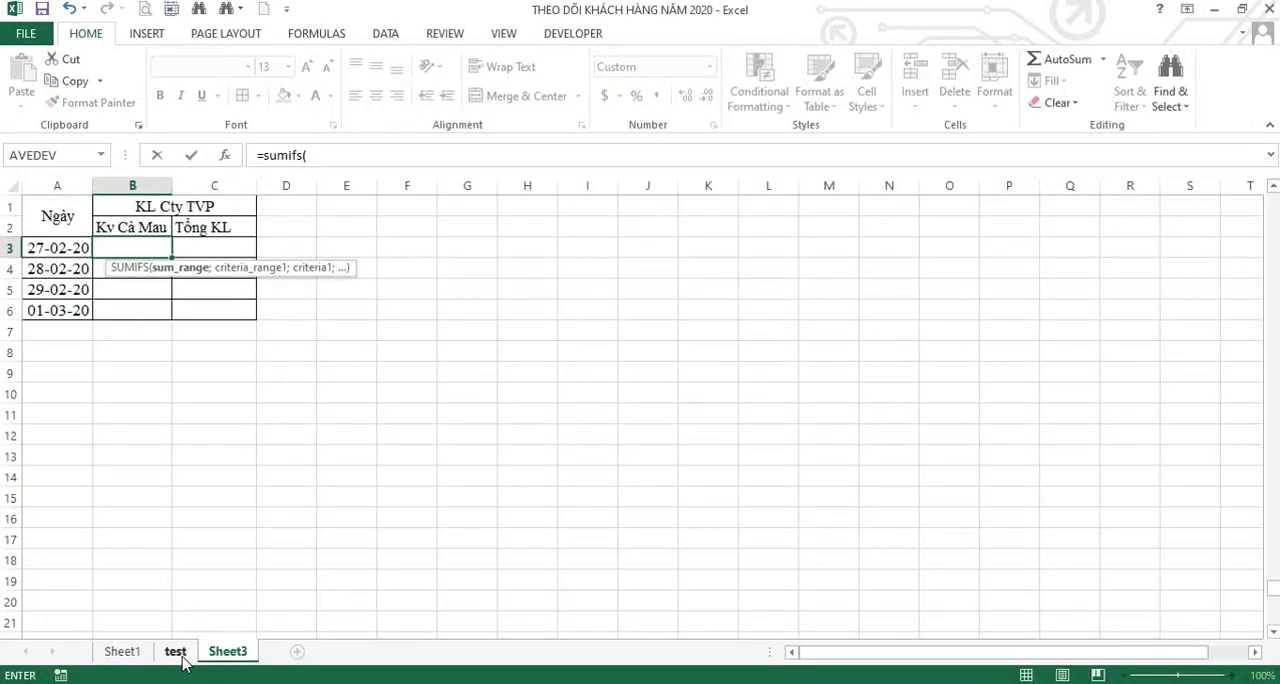
pyautogui.click(182, 657)
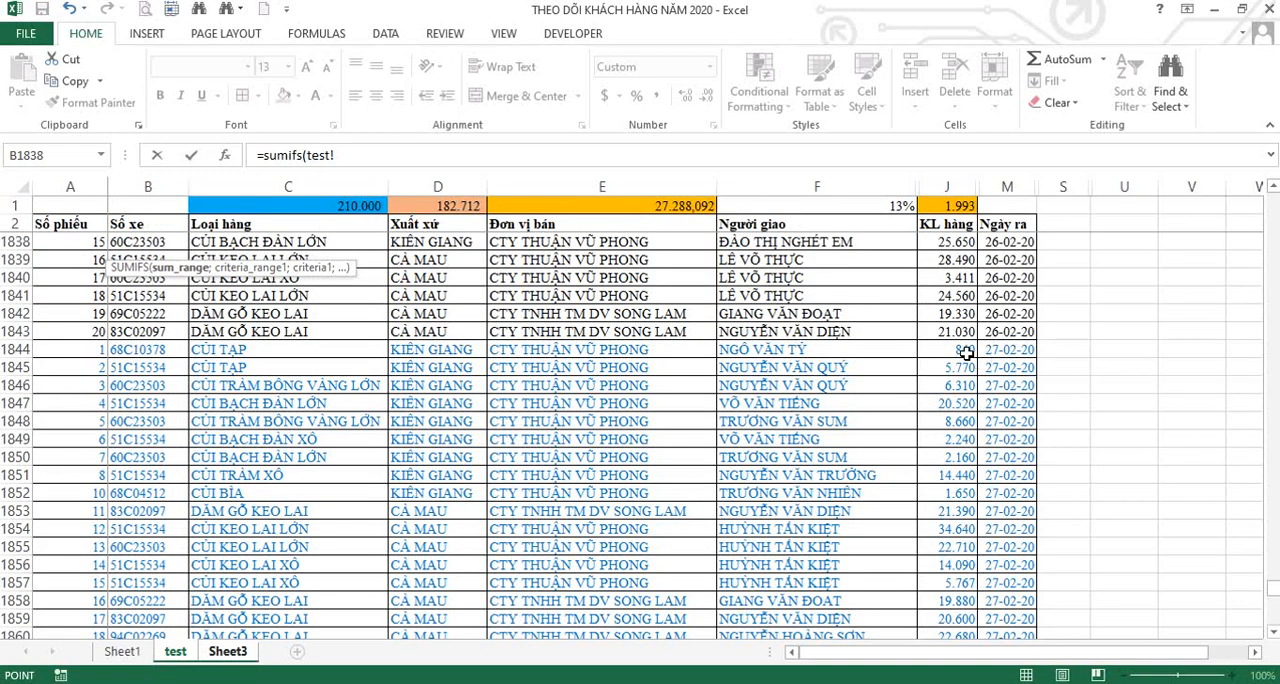
pyautogui.moveTo(965, 352); pyautogui.dragTo(968, 493)
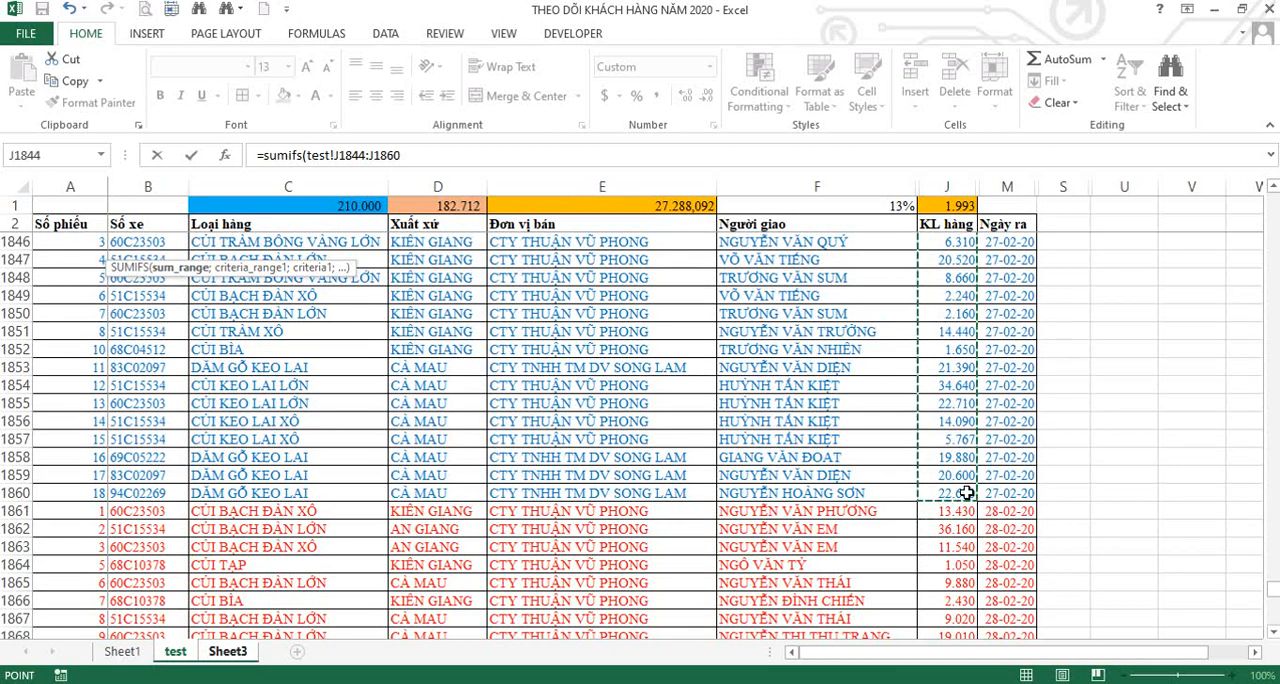
pyautogui.write(';')
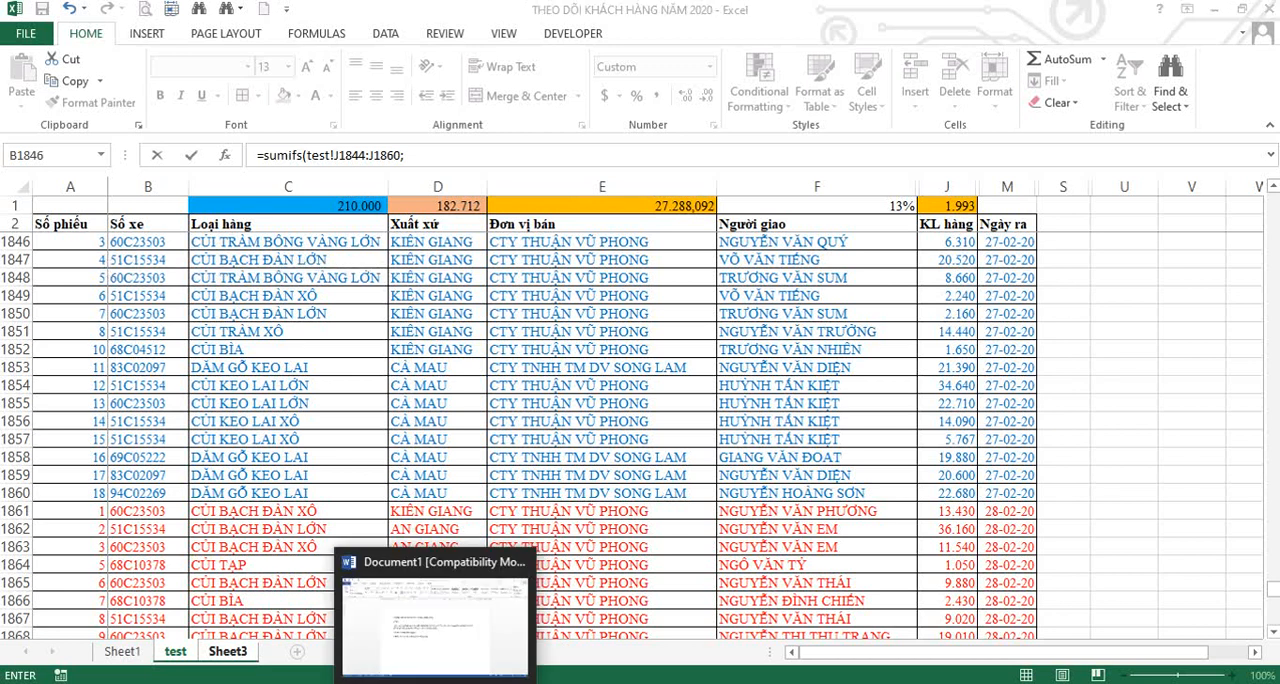
# Switch back to the Word document and append "Sau đó bấm dấu (,) hoặc (;) tùy theo cài đặt của từng máy." to Bước 2.
pyautogui.click(476, 585)
pyautogui.write('Sau đó bấm')
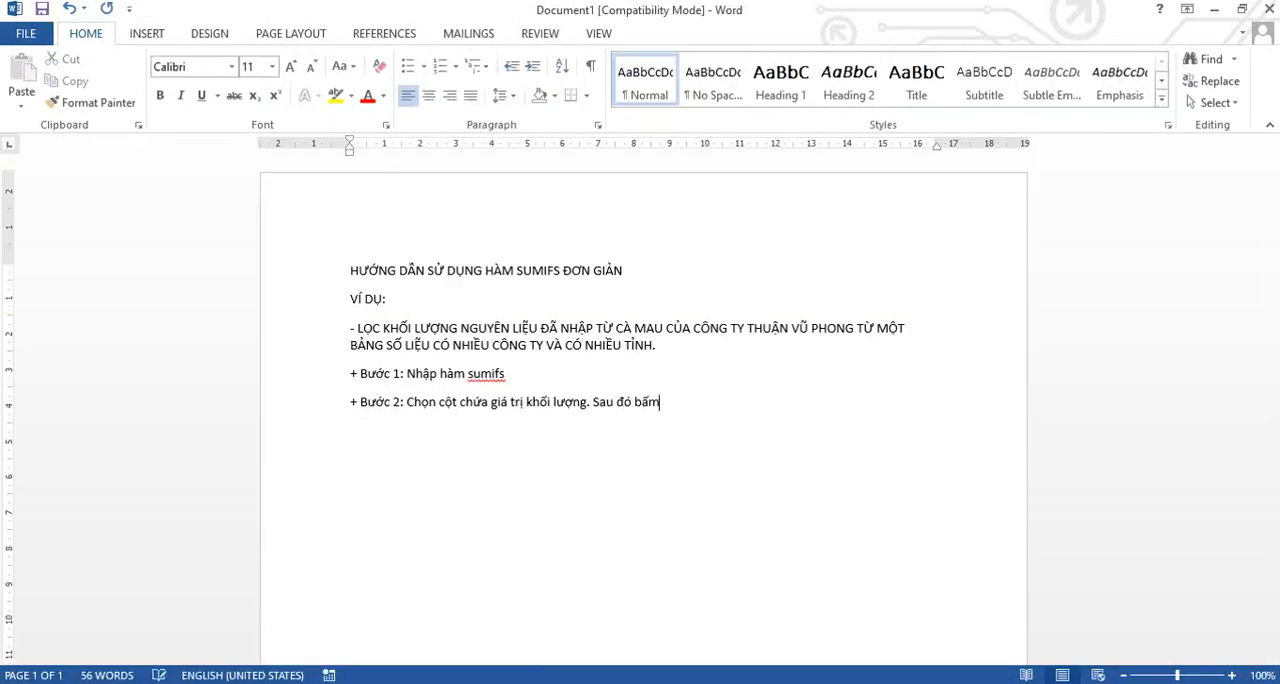
pyautogui.write(' dấu (,) hoặc')
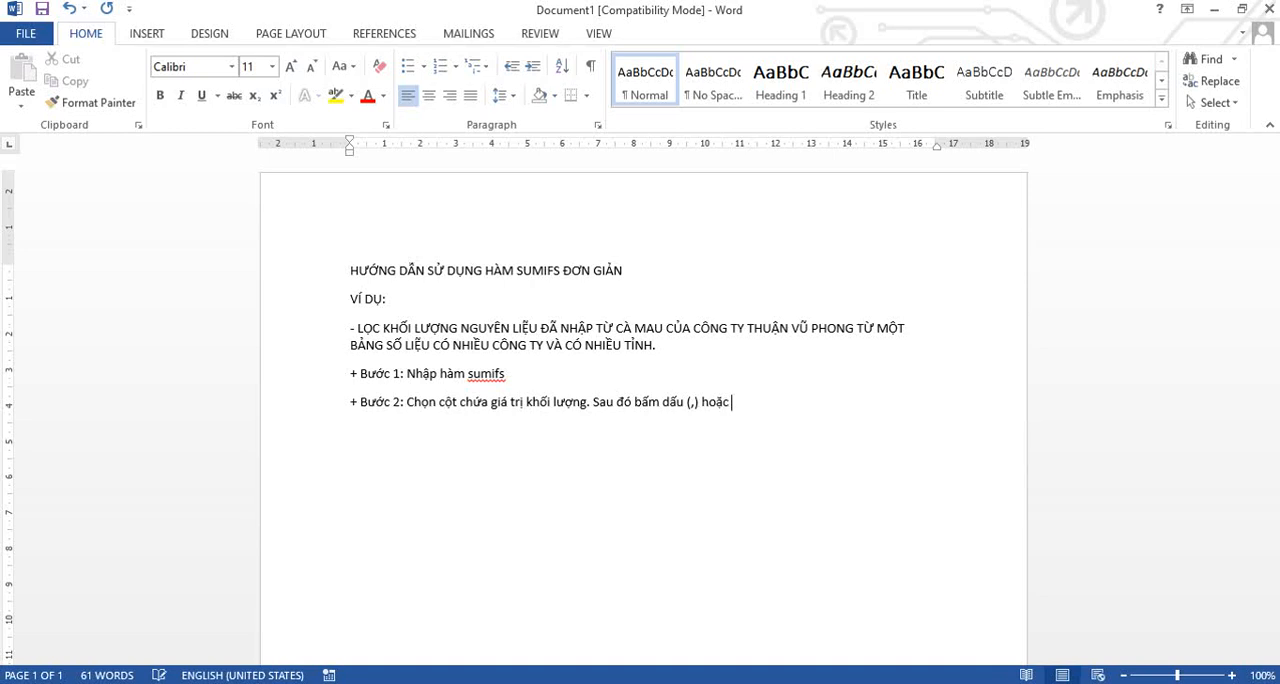
pyautogui.write(' (;)')
pyautogui.write(' tùy theo ca')
pyautogui.write('i đặt')
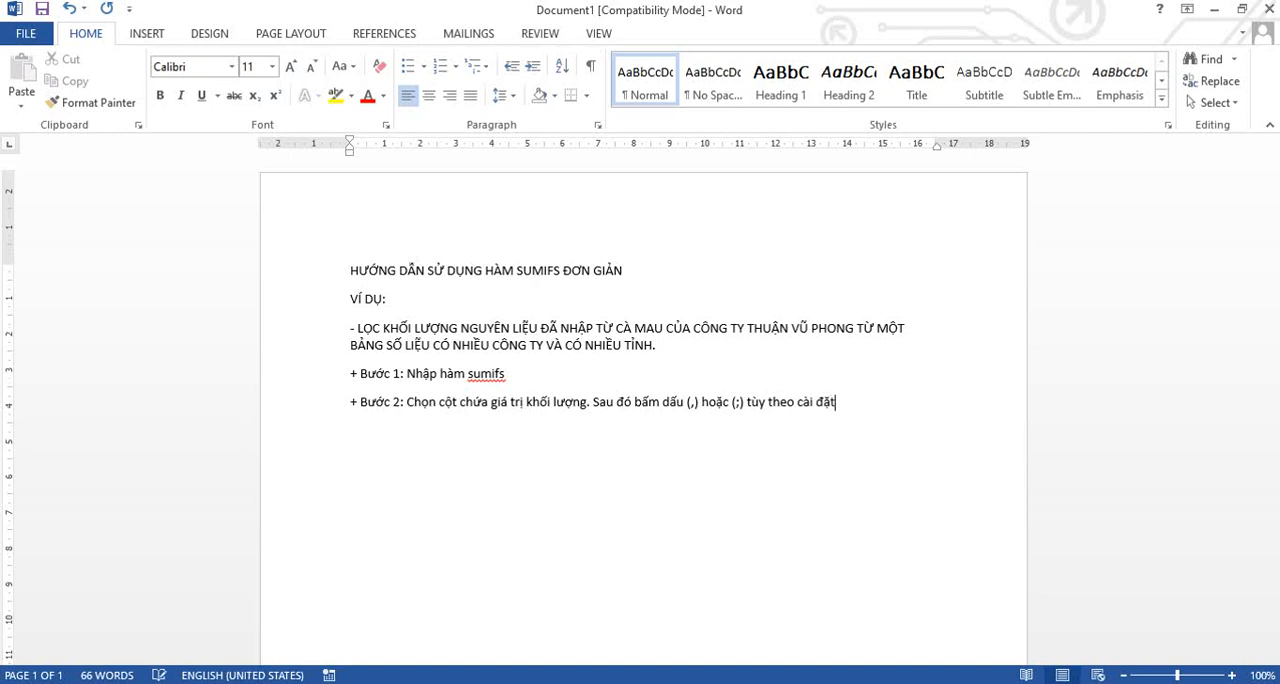
pyautogui.write(' cua từng máy.')
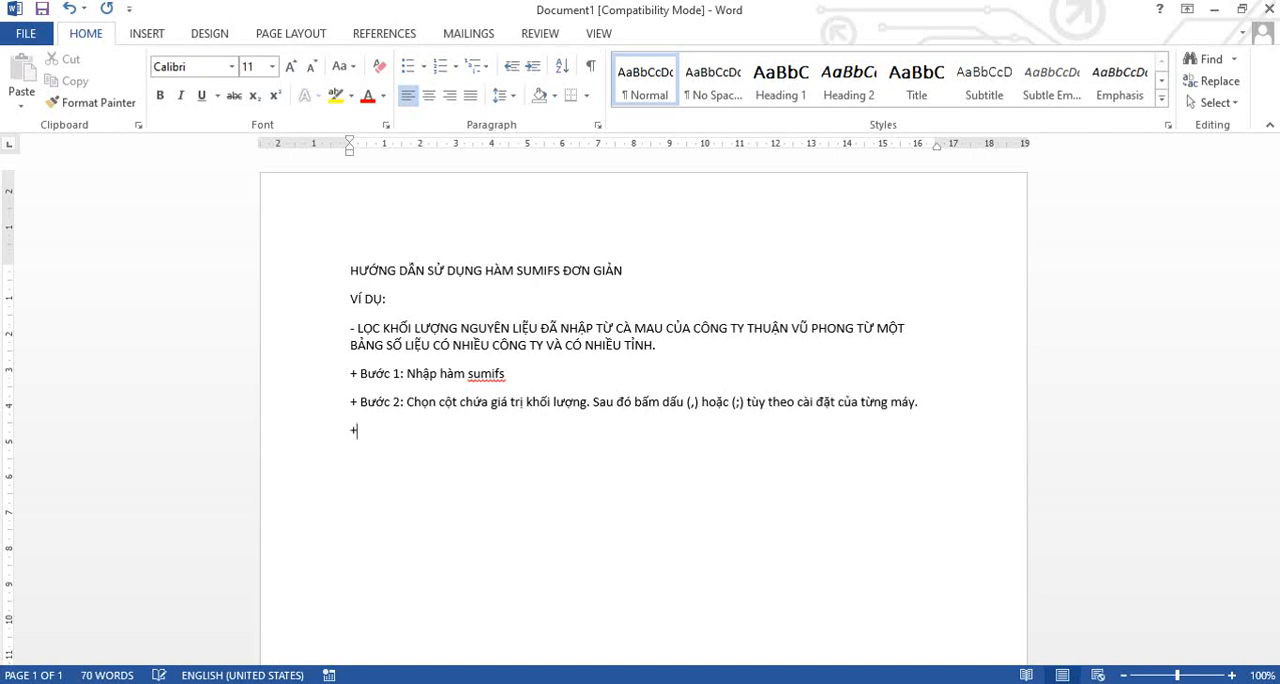
pyautogui.write('ước 3')
pyautogui.write(': Chọn ')
pyautogui.write('cột')
pyautogui.write(' chư')
pyautogui.write('a tên cô')
pyautogui.write('ng ty.')
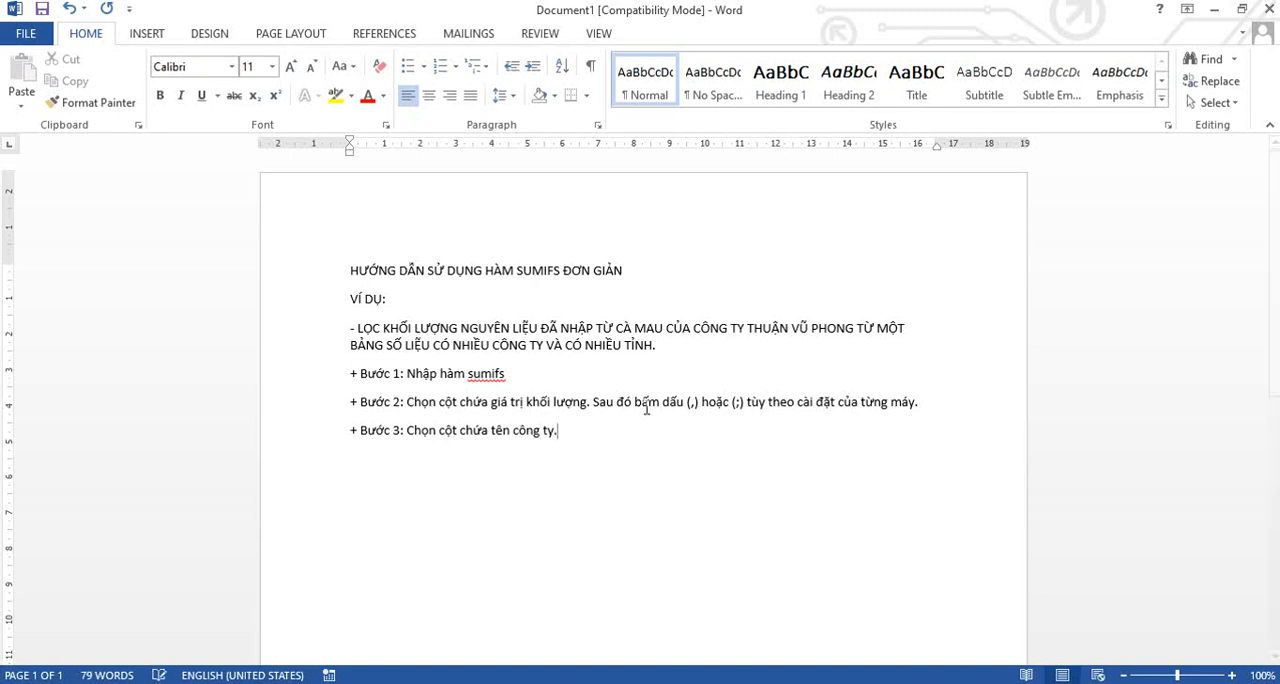
# Switch to the customer tracking workbook in Excel and add test!E1844:E1860 as the first SUMIFS criteria range, followed by a semicolon.
pyautogui.click(389, 683)
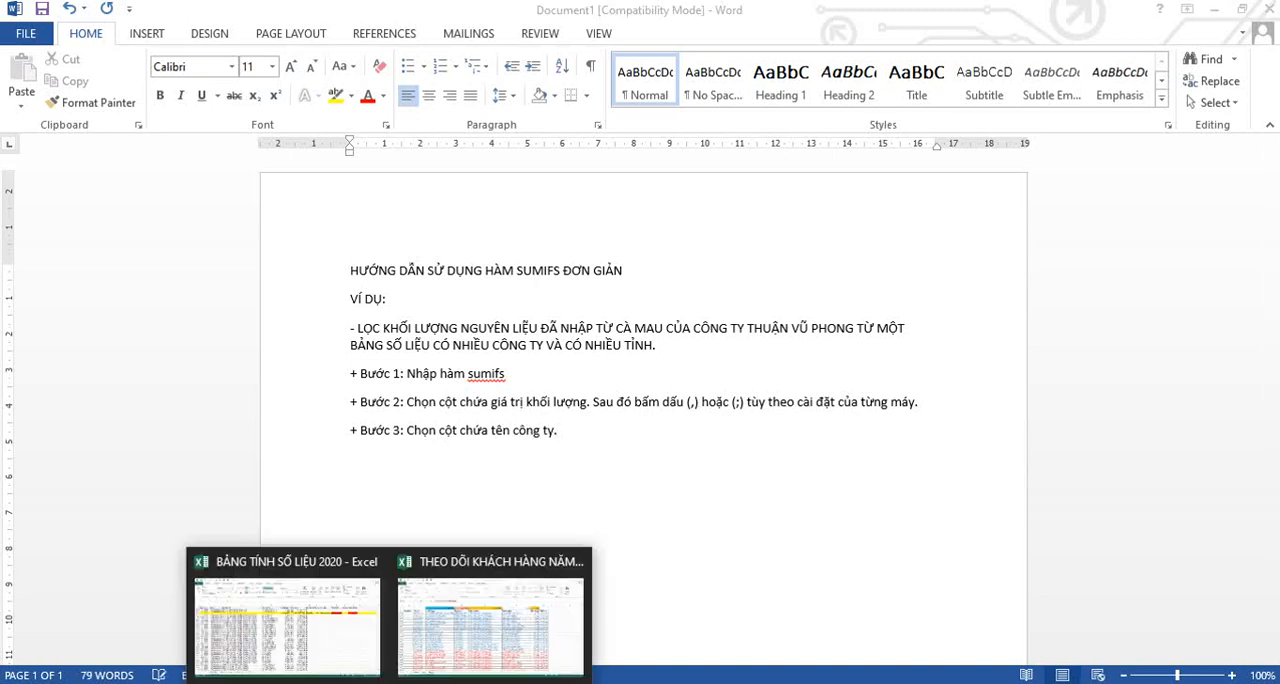
pyautogui.click(502, 626)
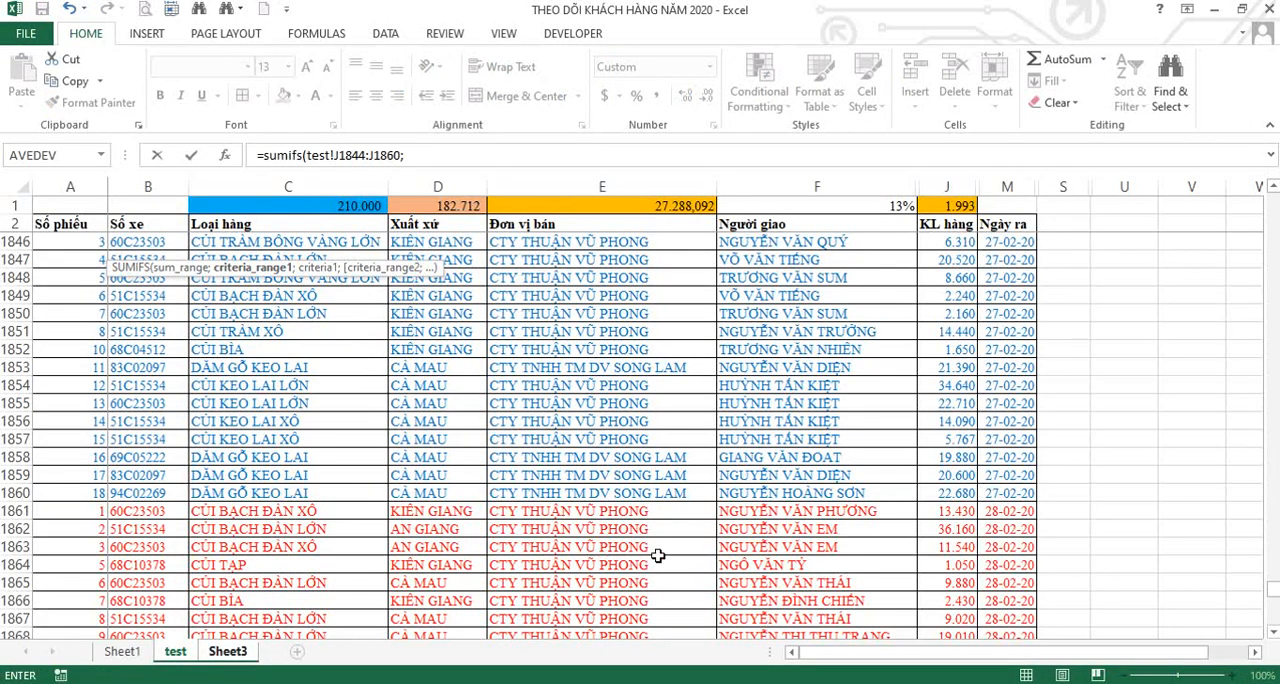
pyautogui.scroll(2, 637, 556)
pyautogui.moveTo(612, 314); pyautogui.dragTo(624, 605)
pyautogui.write(';')
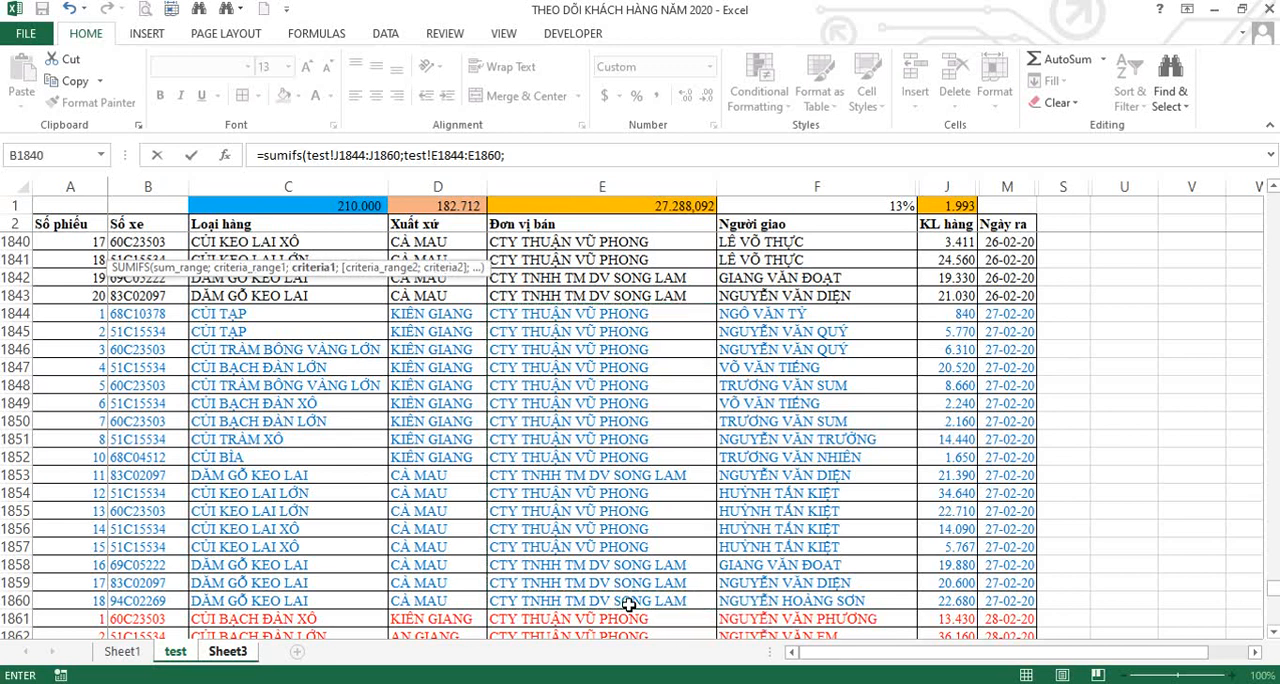
# Return to the Word document and append "Sau đó bấm dấu (,) hoặc (;) tùy theo cài đặt của từng máy." to Bước 3.
pyautogui.click(530, 683)
pyautogui.write('Sau đó')
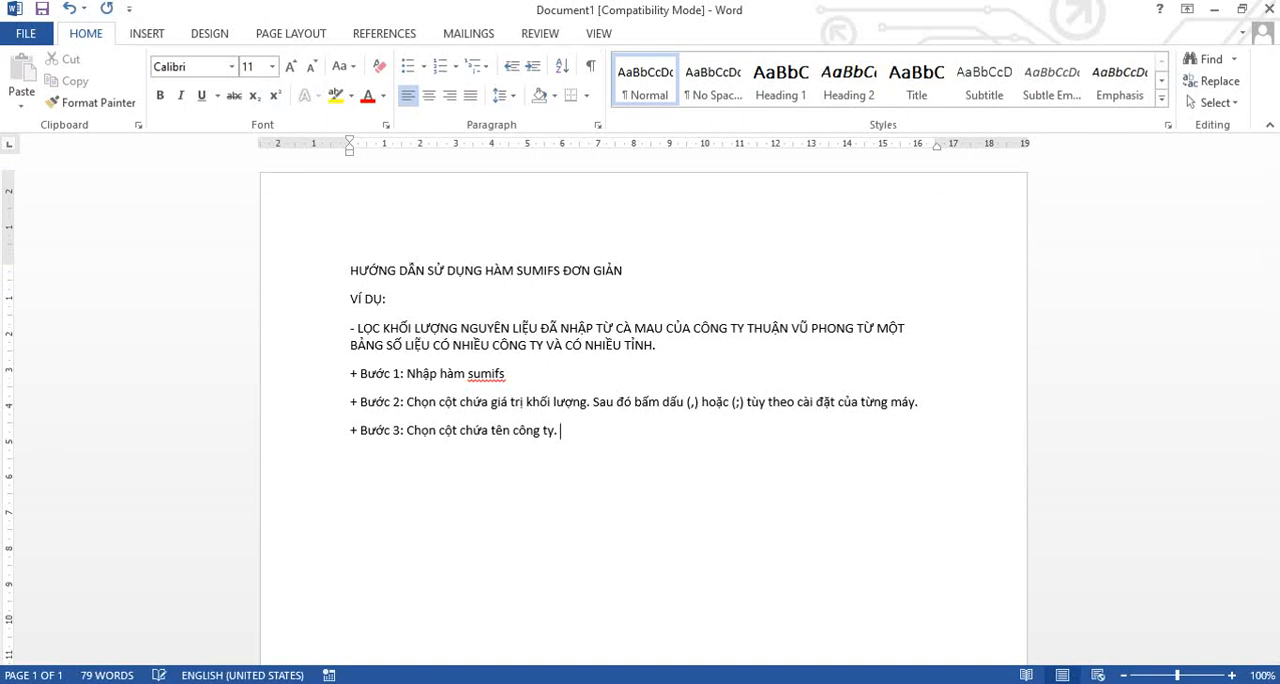
pyautogui.write(' bấm dâ')
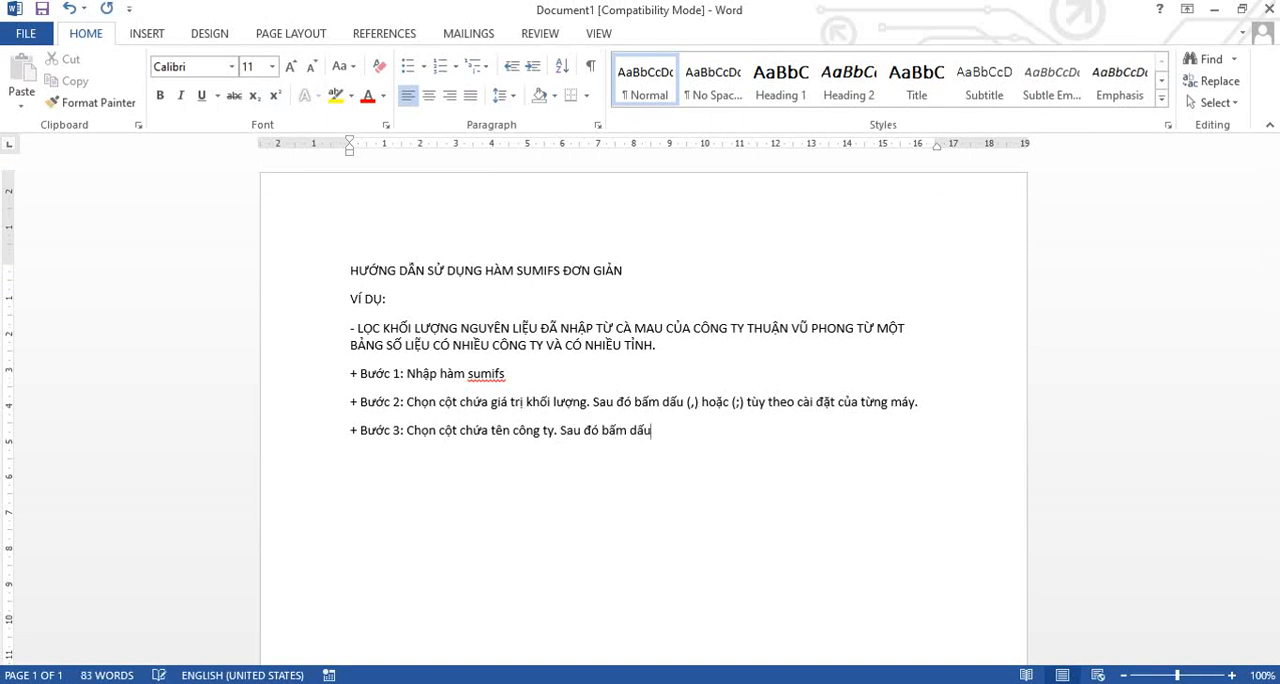
pyautogui.write('u (,) hoặc (;) tùy theo cài đặ')
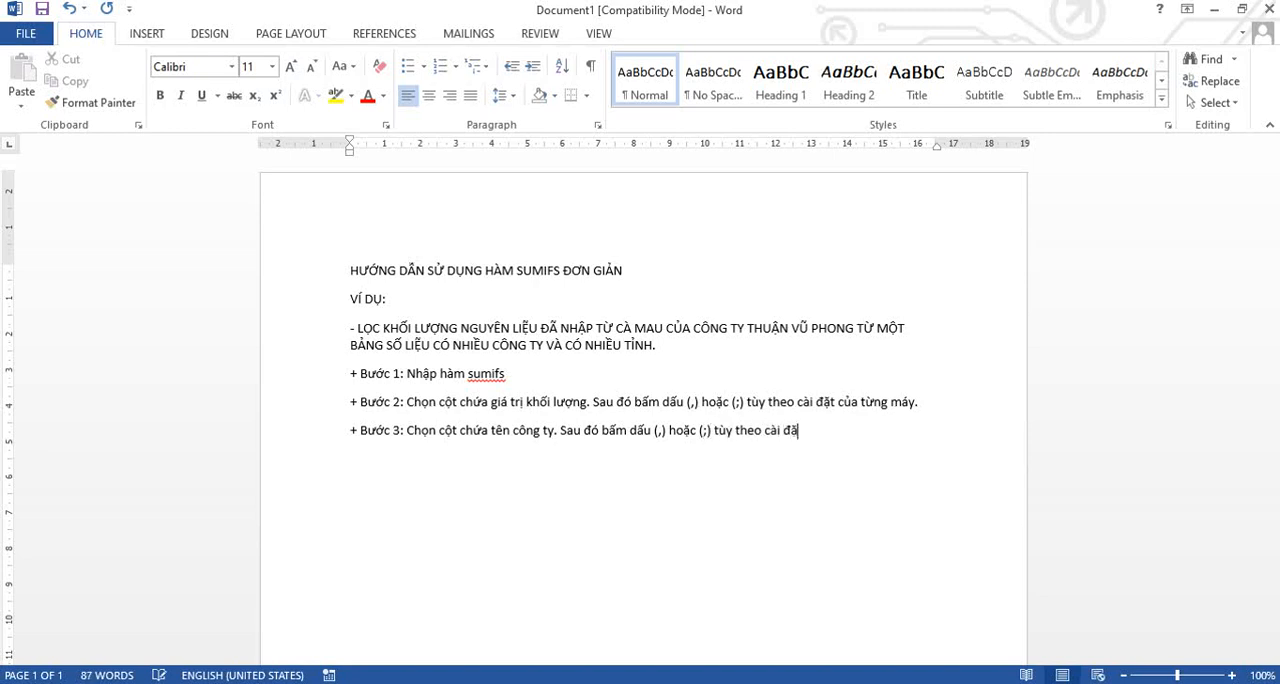
pyautogui.write('t cuar từng máy')
pyautogui.write('. sau')
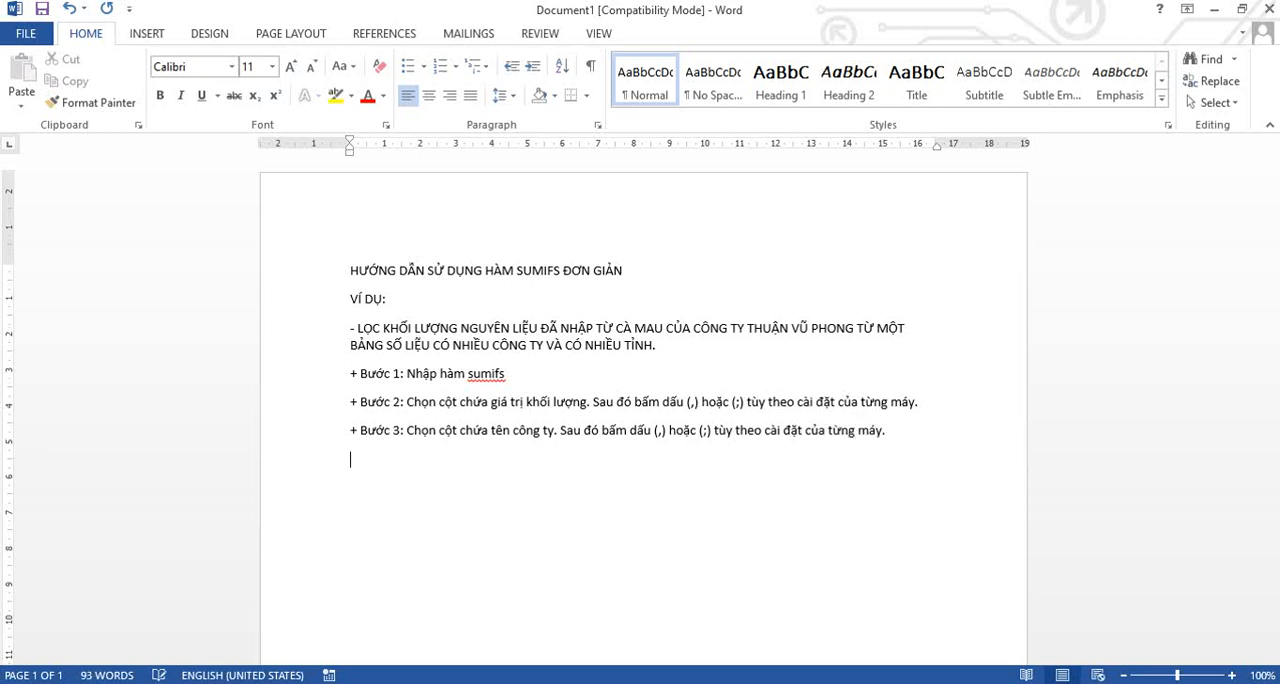
pyautogui.write(' Bươc')
pyautogui.write(' 4: ')
pyautogui.write('Nhập')
pyautogui.write('"')
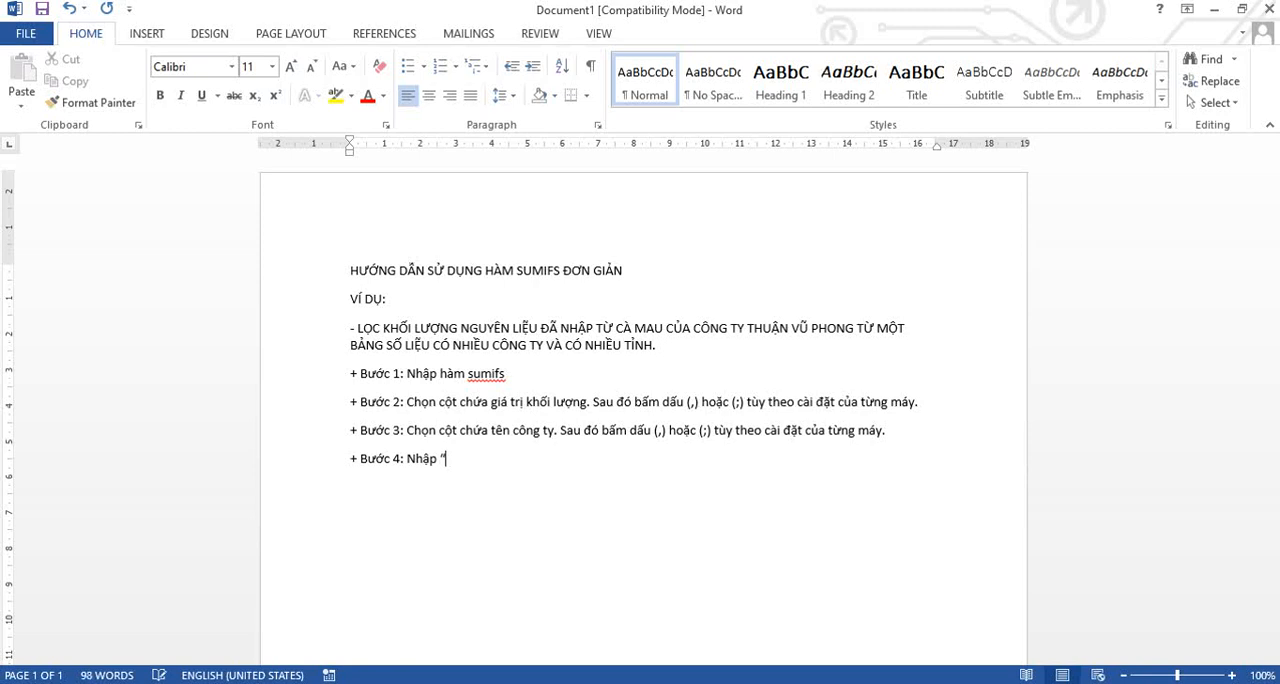
pyautogui.write('Cty thuận vũ phong” vào ogi')
# Add the line "+ Bước 4: Nhập “Cty thuận vũ phong” vào phía sau." below Bước 3.
pyautogui.press('BackSpace')
pyautogui.press('BackSpace')
pyautogui.press('BackSpace')
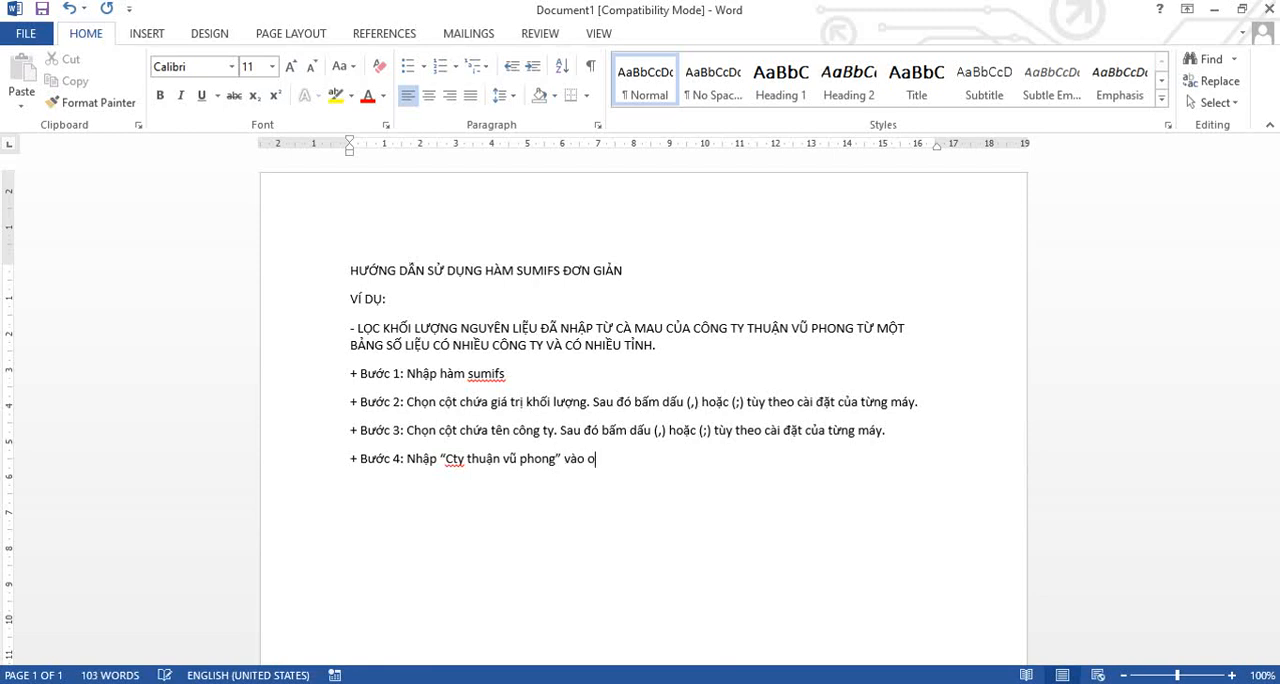
pyautogui.write('phía sau')
# Switch to the customer tracking workbook in Excel and enter "cty thuận vũ phong" as the first SUMIFS criterion, followed by a semicolon.
pyautogui.moveTo(380, 676)
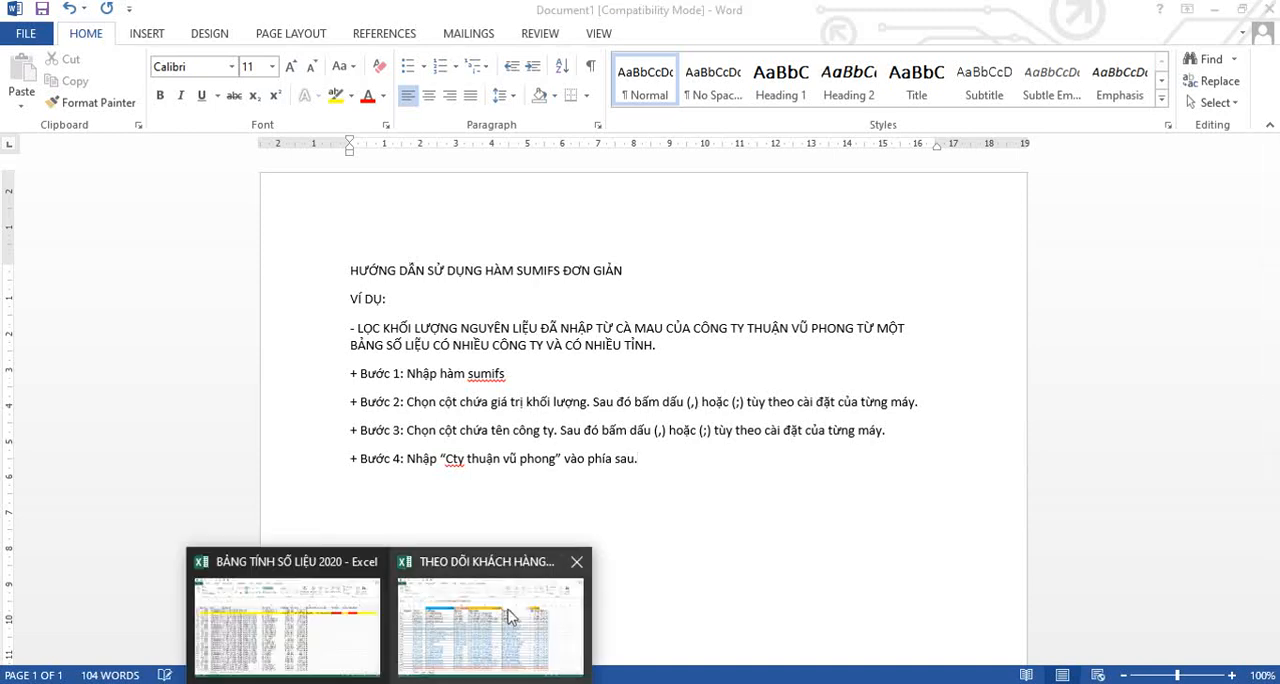
pyautogui.click(495, 555)
pyautogui.click(537, 153)
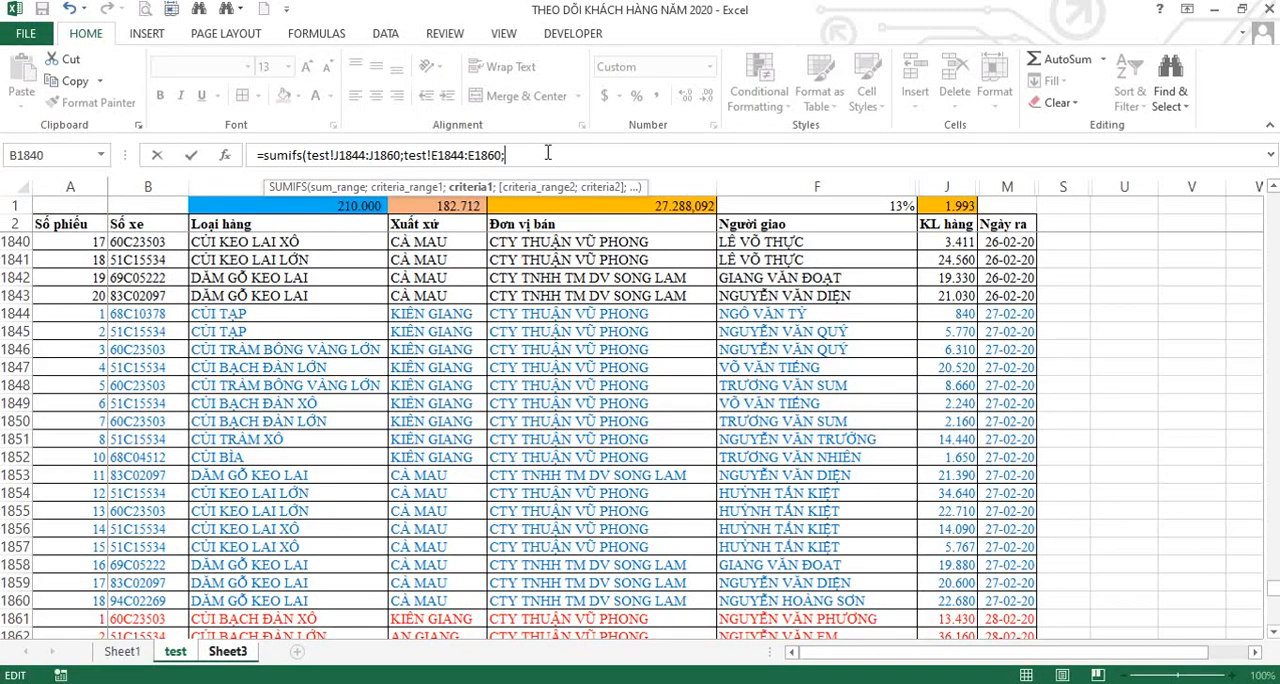
pyautogui.write('cty thuầ')
pyautogui.write('n vũ phong";')
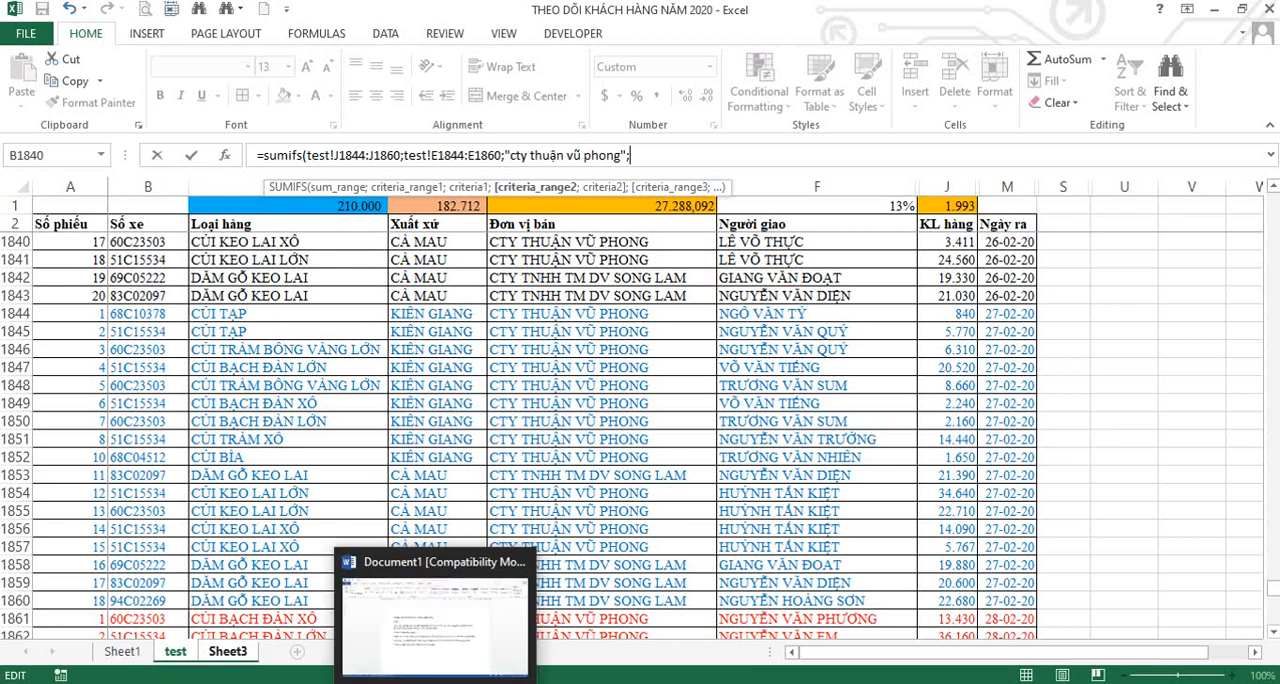
# Switch to the Word document and copy the separator instruction sentence from Bước 3 to the end of Bước 4.
pyautogui.click(436, 600)
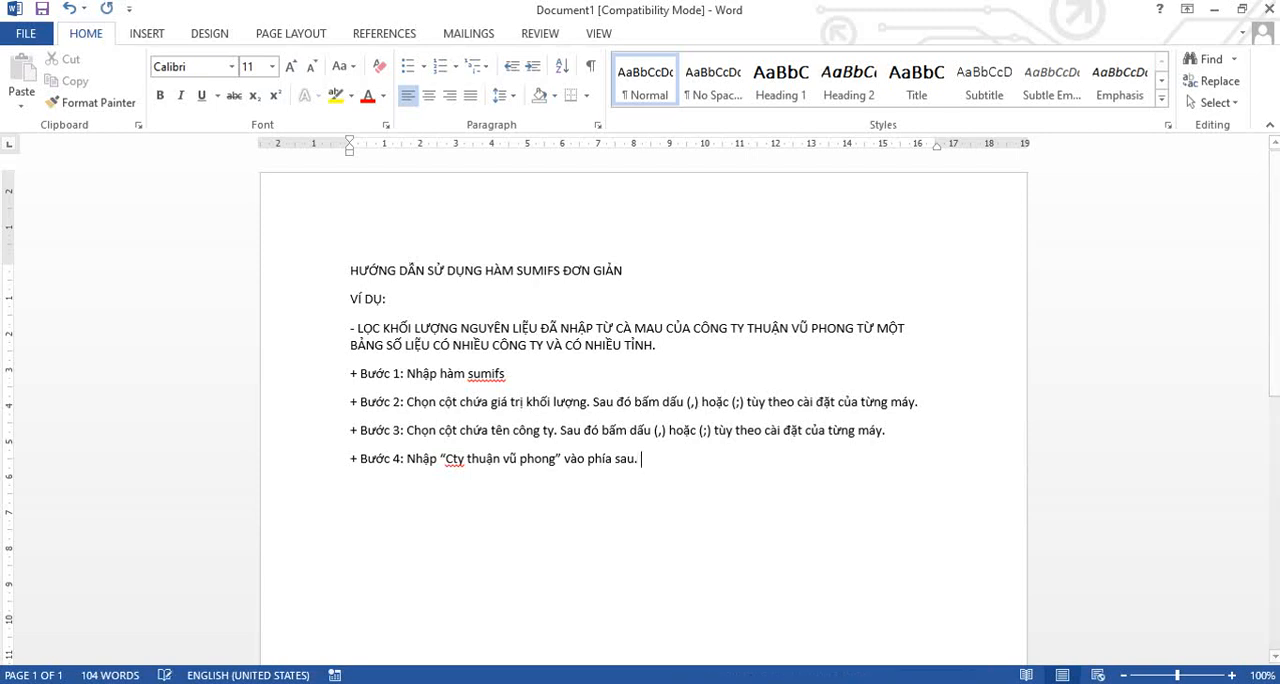
pyautogui.moveTo(562, 430); pyautogui.dragTo(903, 435)
pyautogui.hotkey('ctrl', 'c')
pyautogui.click(719, 467)
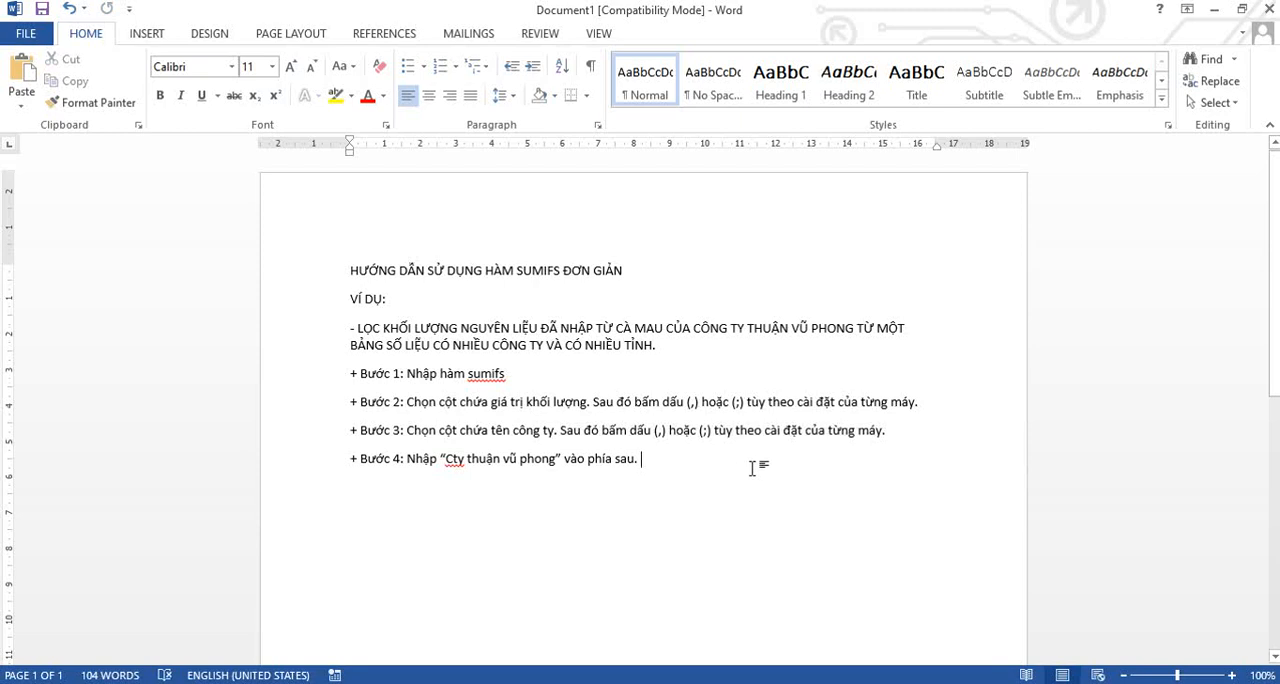
pyautogui.hotkey('ctrl', 'v')
# Add the line "+ Bước 5: Chọn cột chứa khu vực." below Bước 4.
pyautogui.write('+')
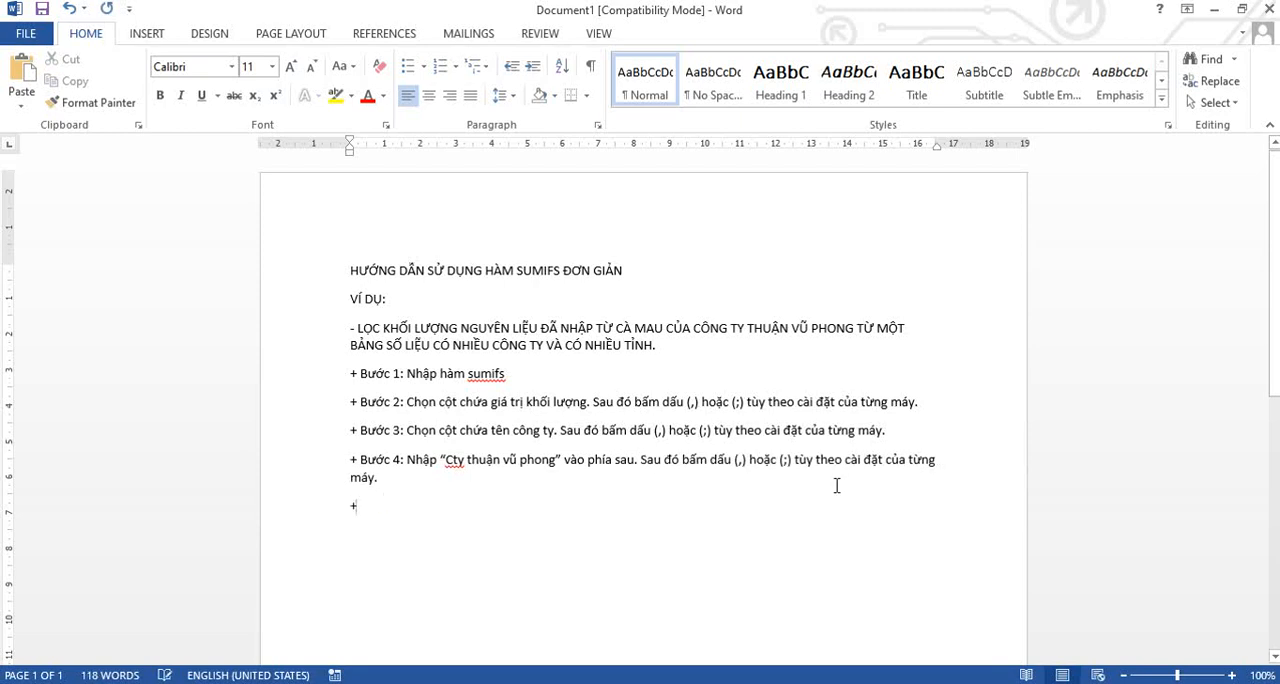
pyautogui.write(' Bươc 5:')
pyautogui.write(' Chọn cọ')
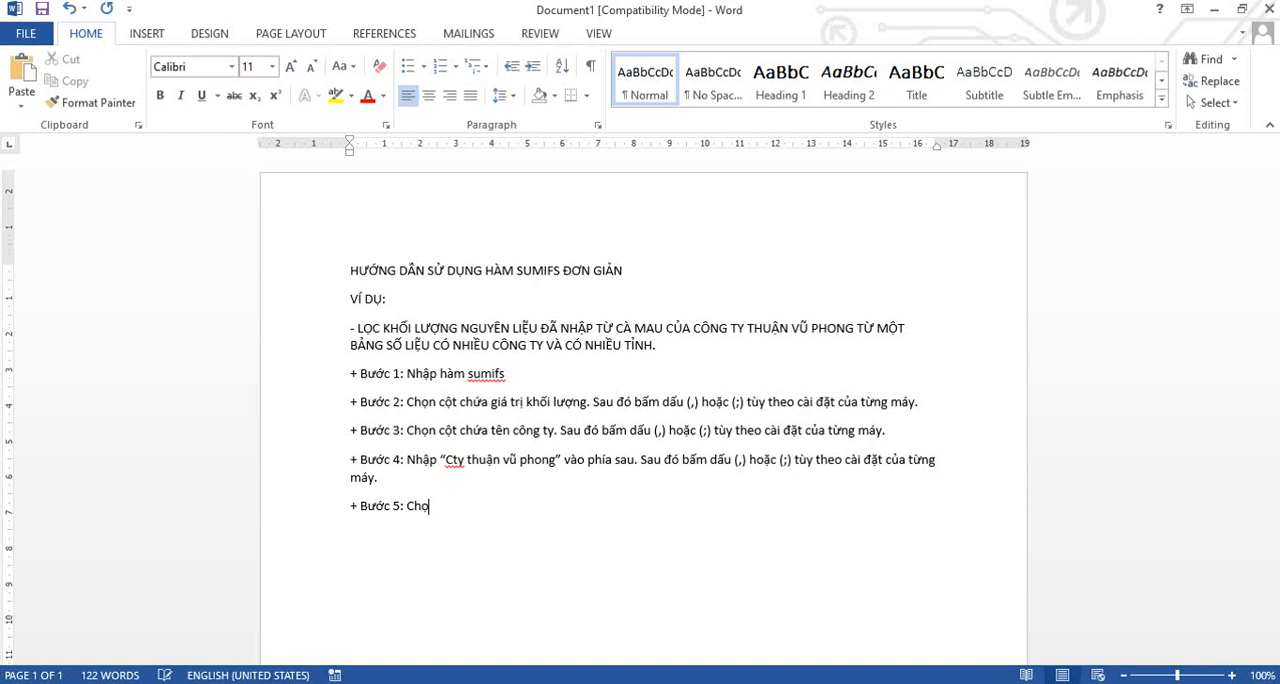
pyautogui.write('ot')
pyautogui.write(' chứa khu')
pyautogui.write(' vực:')
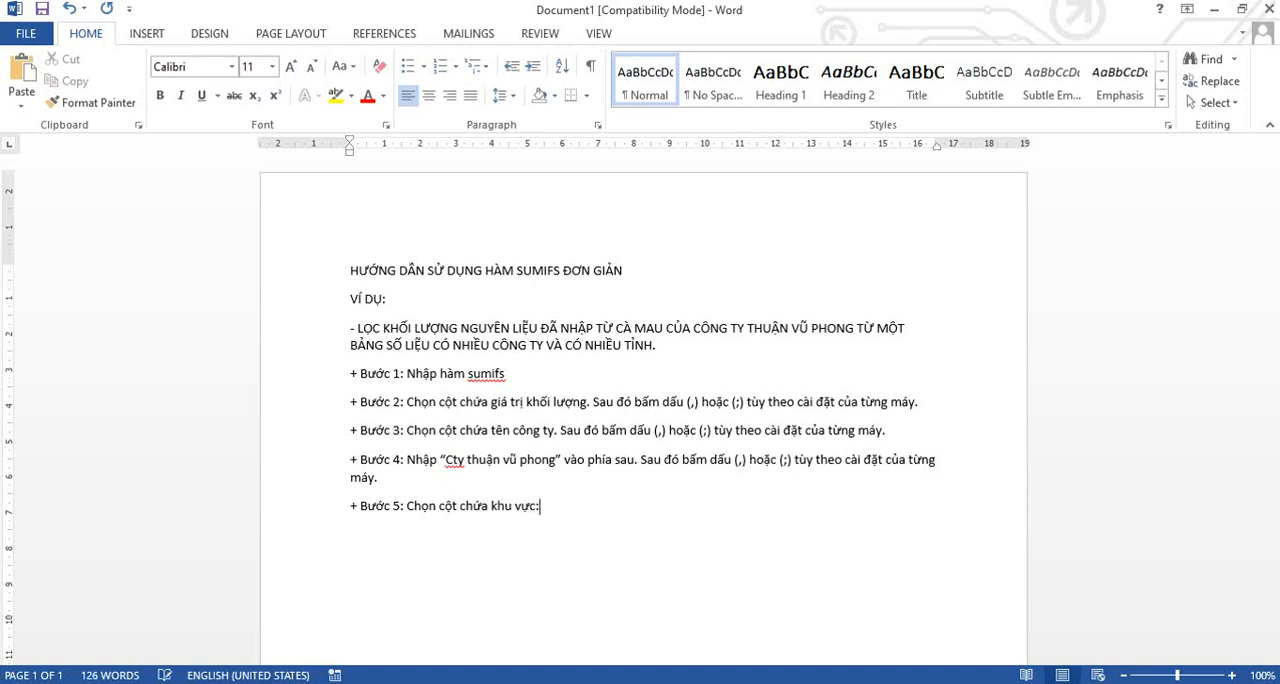
pyautogui.write('.')
# Switch to the customer tracking workbook in Excel and complete the SUMIFS arguments with criteria range test!D1844:D1860 and criterion "cà mau", closing the parenthesis.
pyautogui.click(391, 683)
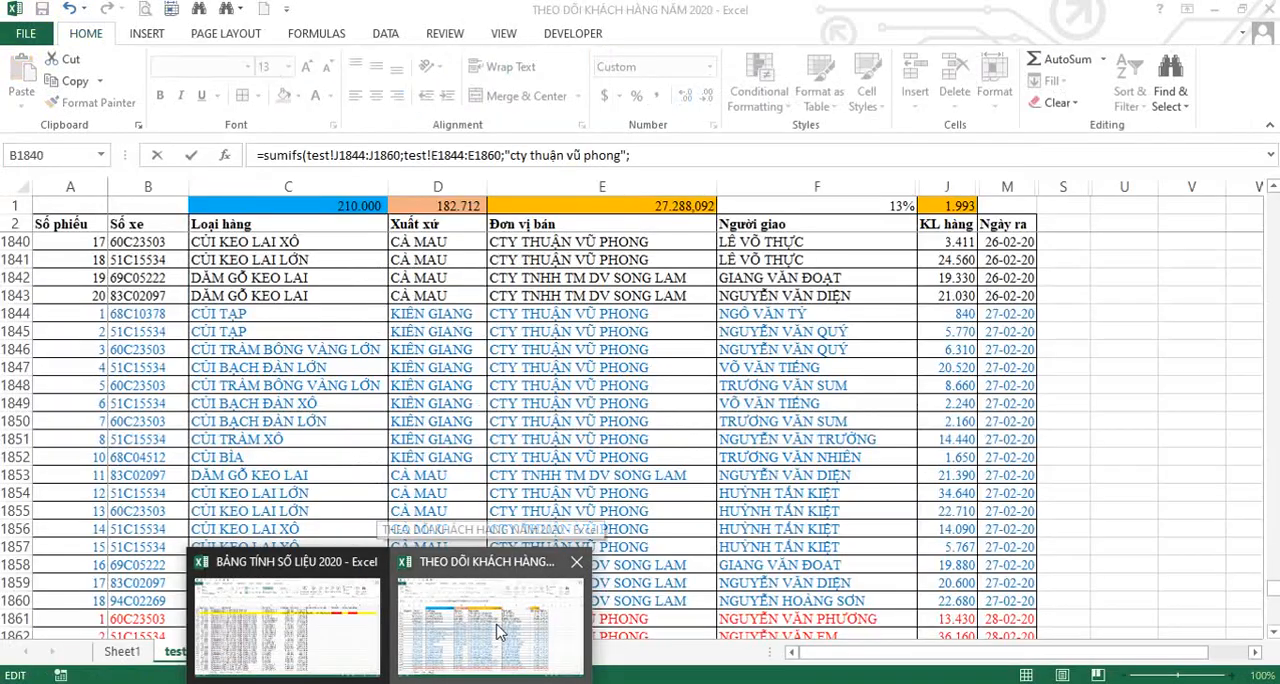
pyautogui.click(500, 632)
pyautogui.moveTo(440, 313); pyautogui.dragTo(445, 582)
pyautogui.write(';"')
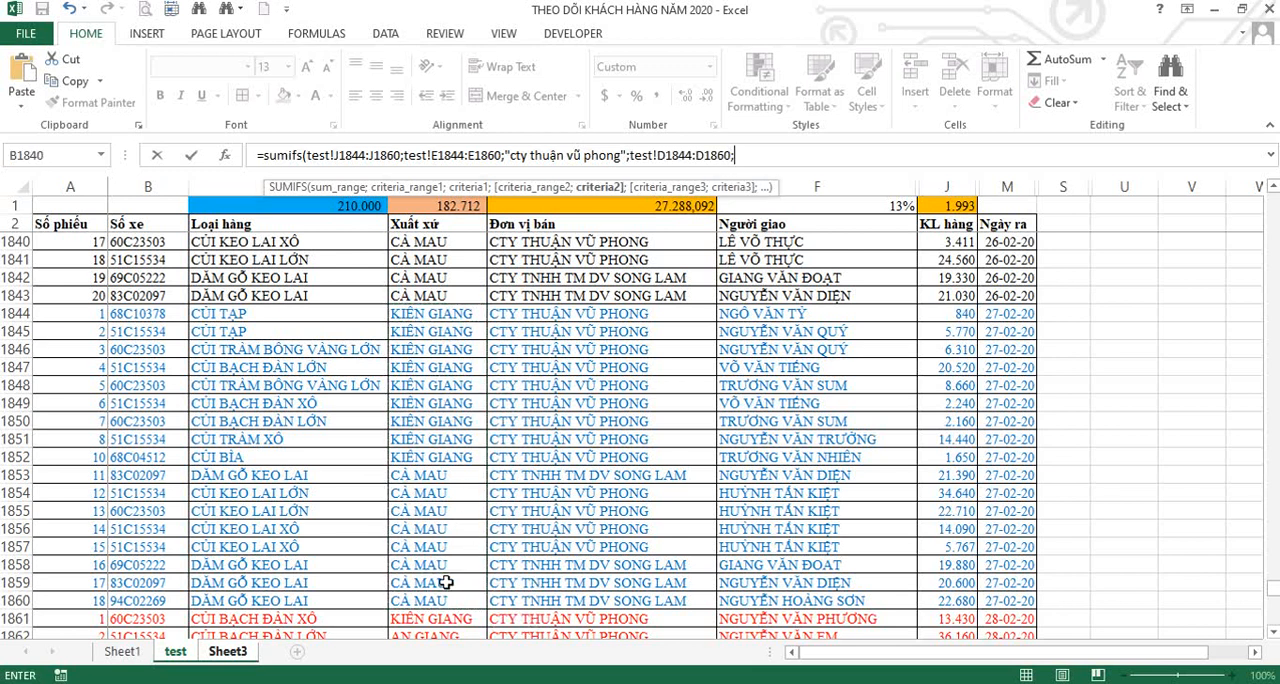
pyautogui.write('cà mau')
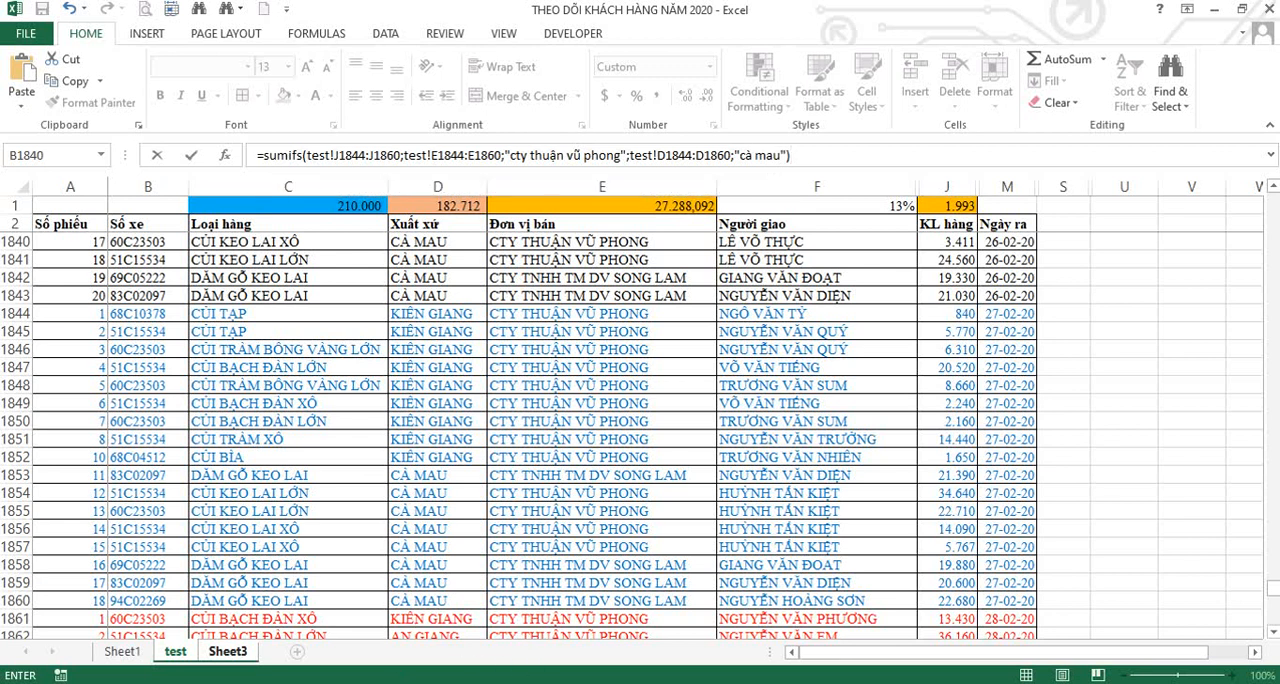
# Switch to the Word document, copy the separator instruction sentence from Bước 3 to the end of Bước 5, and start a new line.
pyautogui.moveTo(435, 683)
pyautogui.click(435, 615)
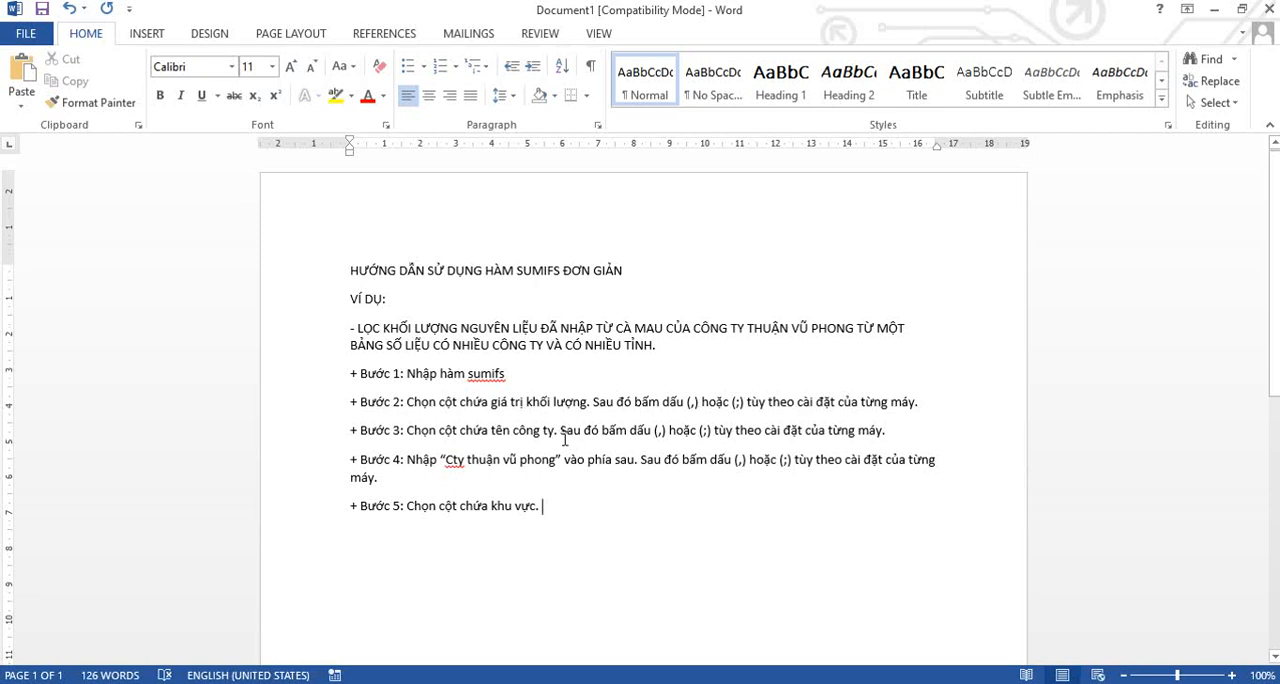
pyautogui.moveTo(560, 432); pyautogui.dragTo(890, 433)
pyautogui.hotkey('ctrl', 'c')
pyautogui.click(577, 507)
pyautogui.hotkey('ctrl', 'v')
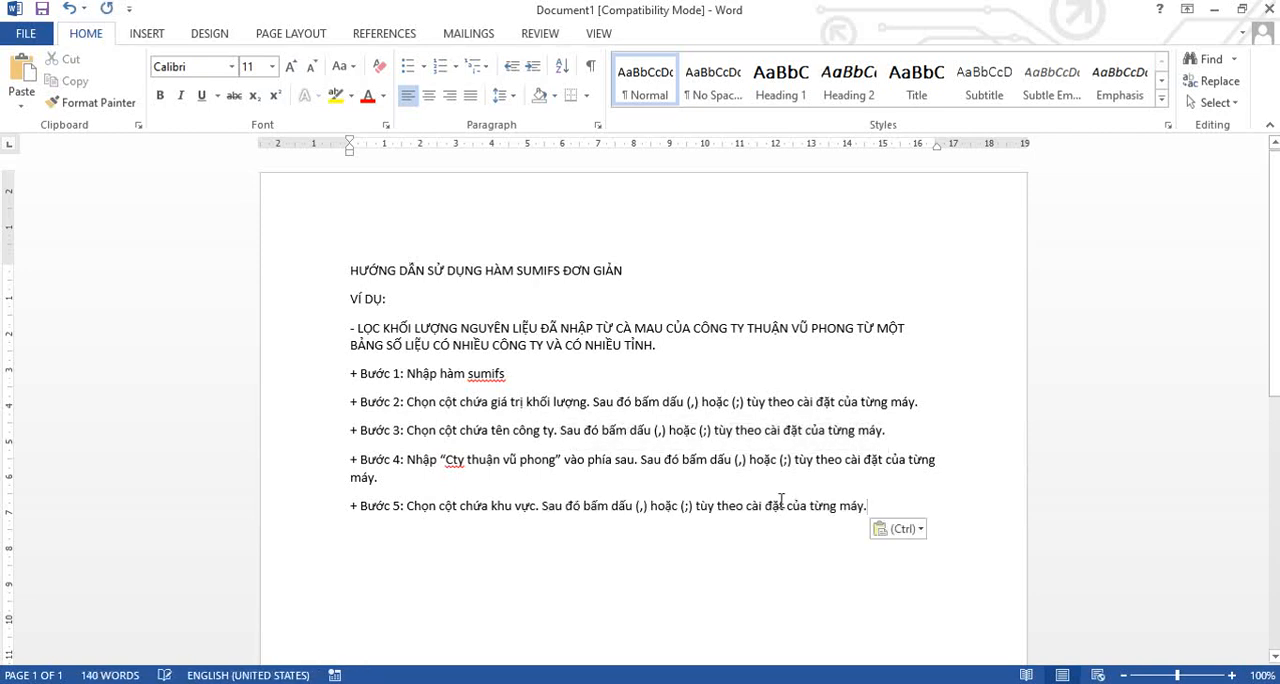
pyautogui.press('Return')
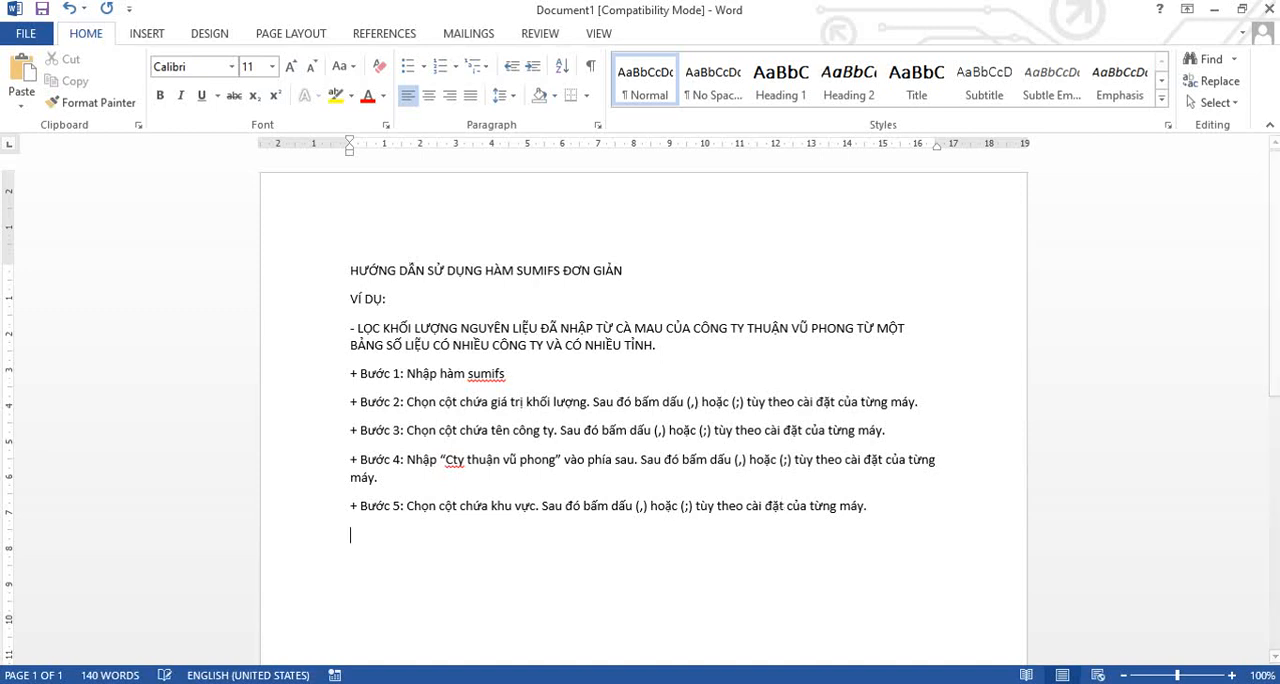
# Add the line "+ Bước 6: Nhập “Cà Mau”." below Bước 5, followed by the line "Sau đó nhấn Enter là xong.".
pyautogui.write('+ Bước')
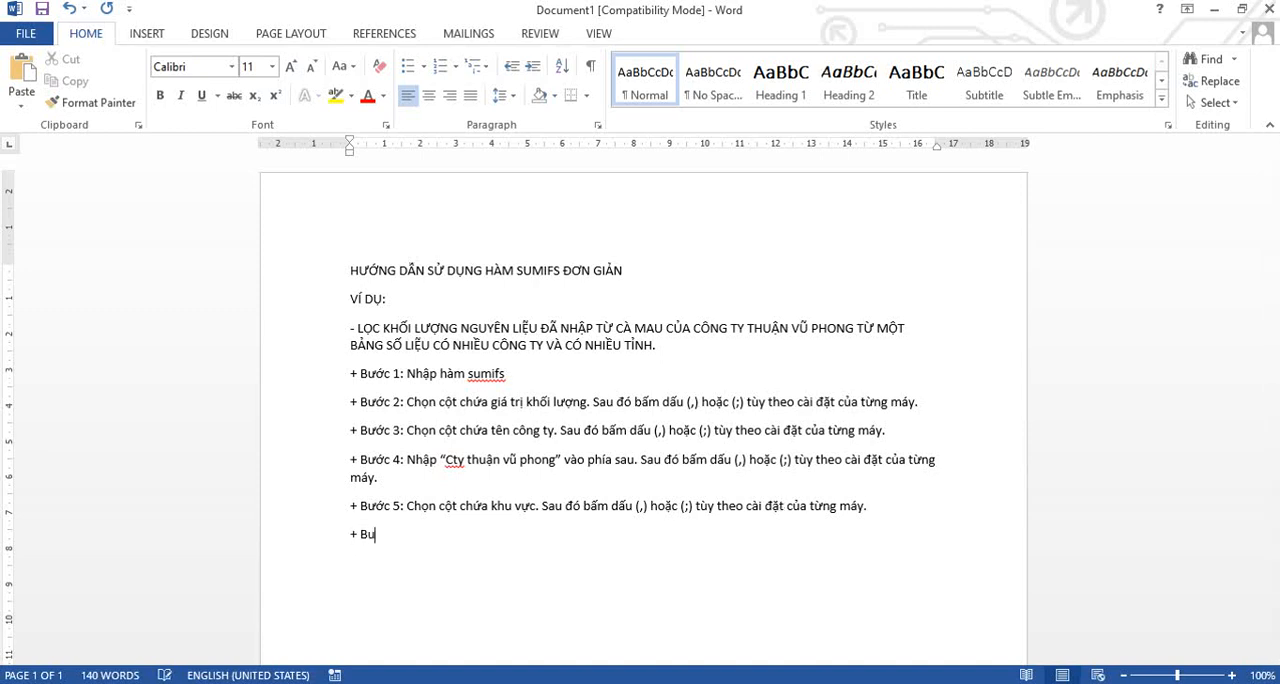
pyautogui.write(' 6: Nhập “Cà Mau”')
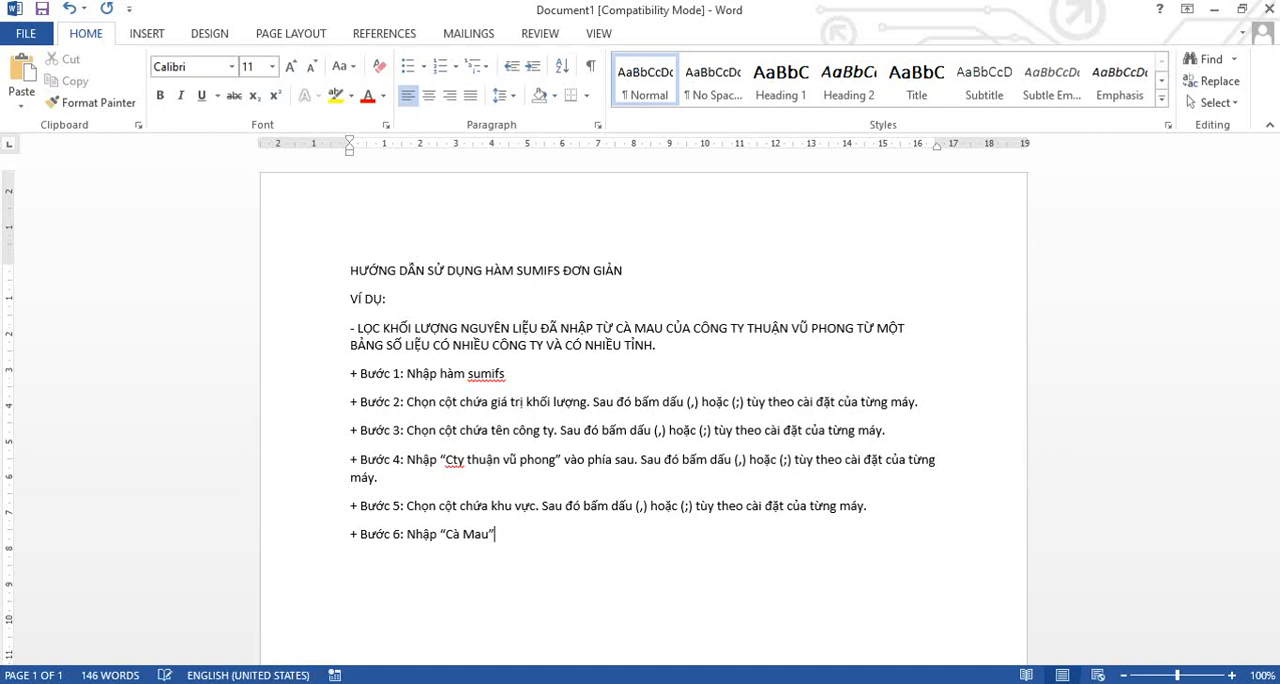
pyautogui.write('.')
pyautogui.write('Sau đó nhậ')
pyautogui.write('n Ent')
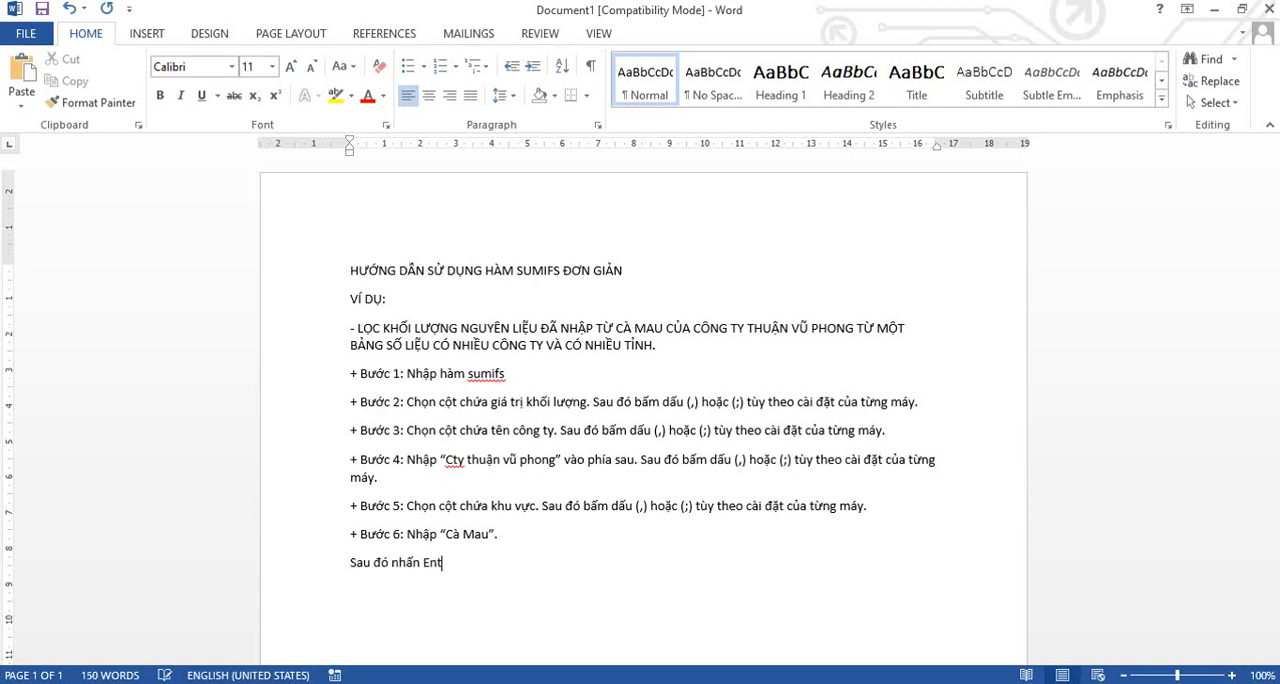
pyautogui.write('er là xong')
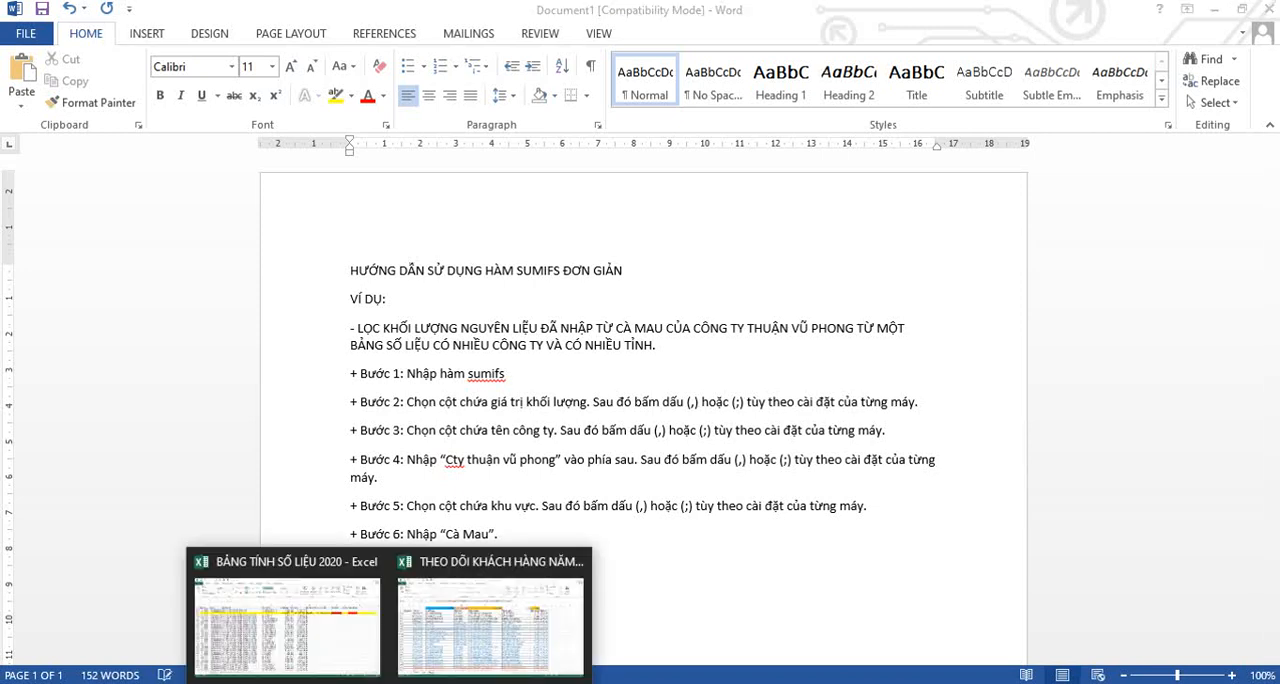
# Switch to the customer tracking workbook in Excel, confirm the SUMIFS formula in B3 and select cell C3.
pyautogui.click(430, 640)
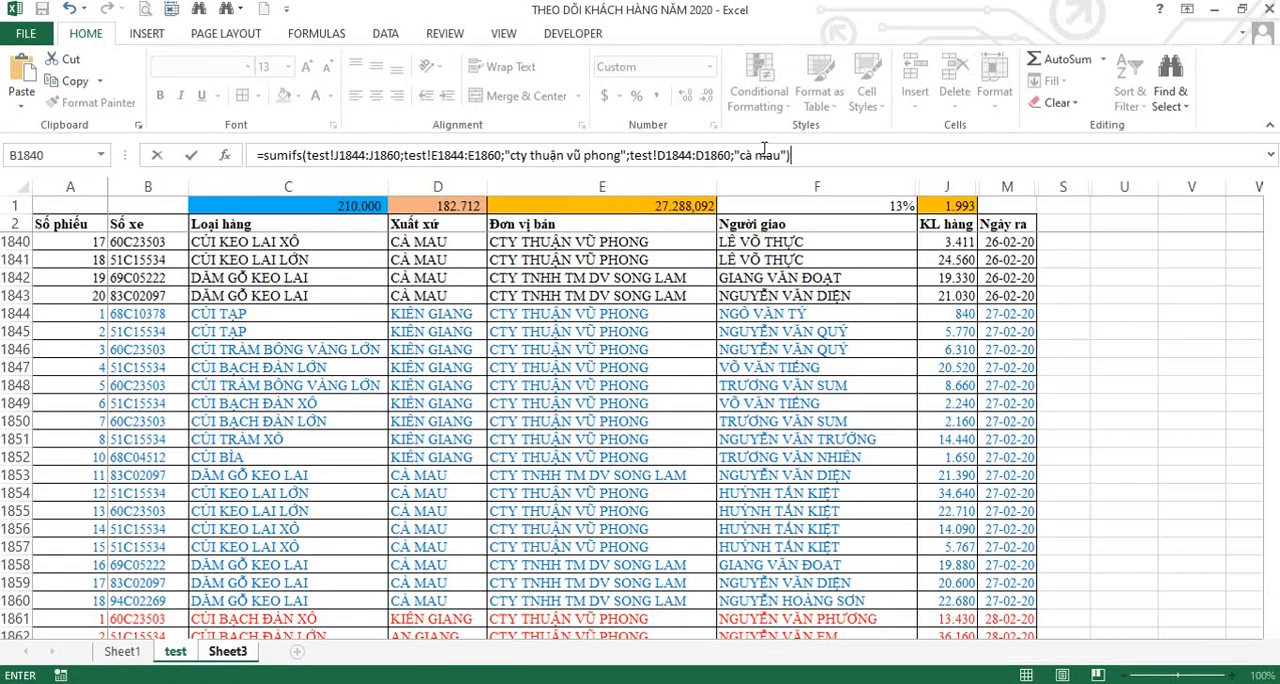
pyautogui.press('Return')
pyautogui.click(189, 249)
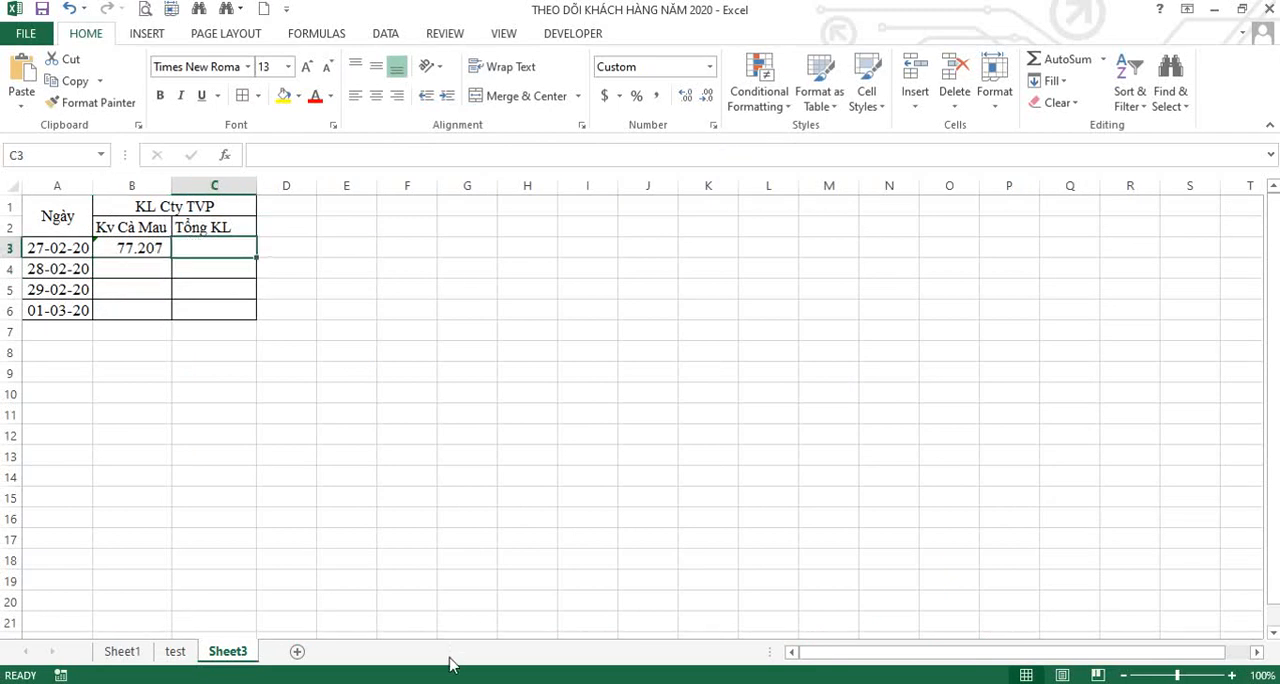
# Switch to Word and add the line "- TƯƠNG TỰ CỘT KHỐI LƯỢNG TỔNG CỘNG CỦA THUẬN VŨ PHONG NHẬP TRONG NGÀY 27/02/2020 THÌ SẼ ĐƠN GIẢN HƠN.".
pyautogui.click(528, 548)
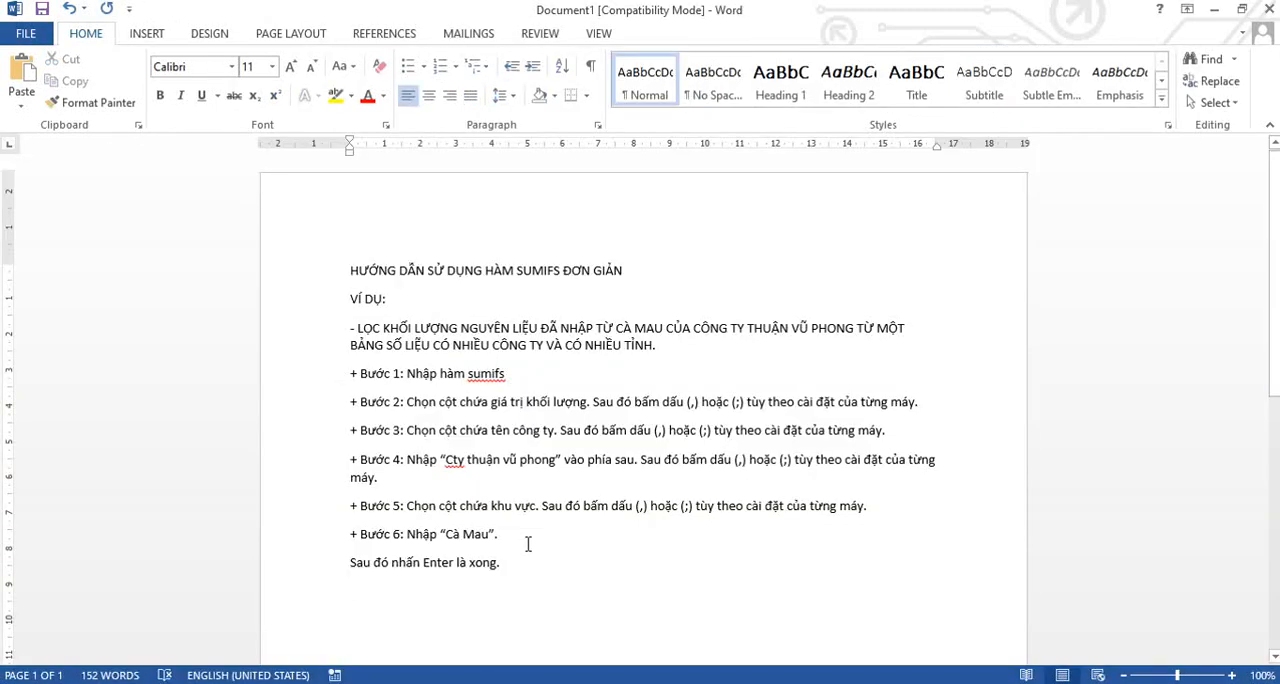
pyautogui.write('-')
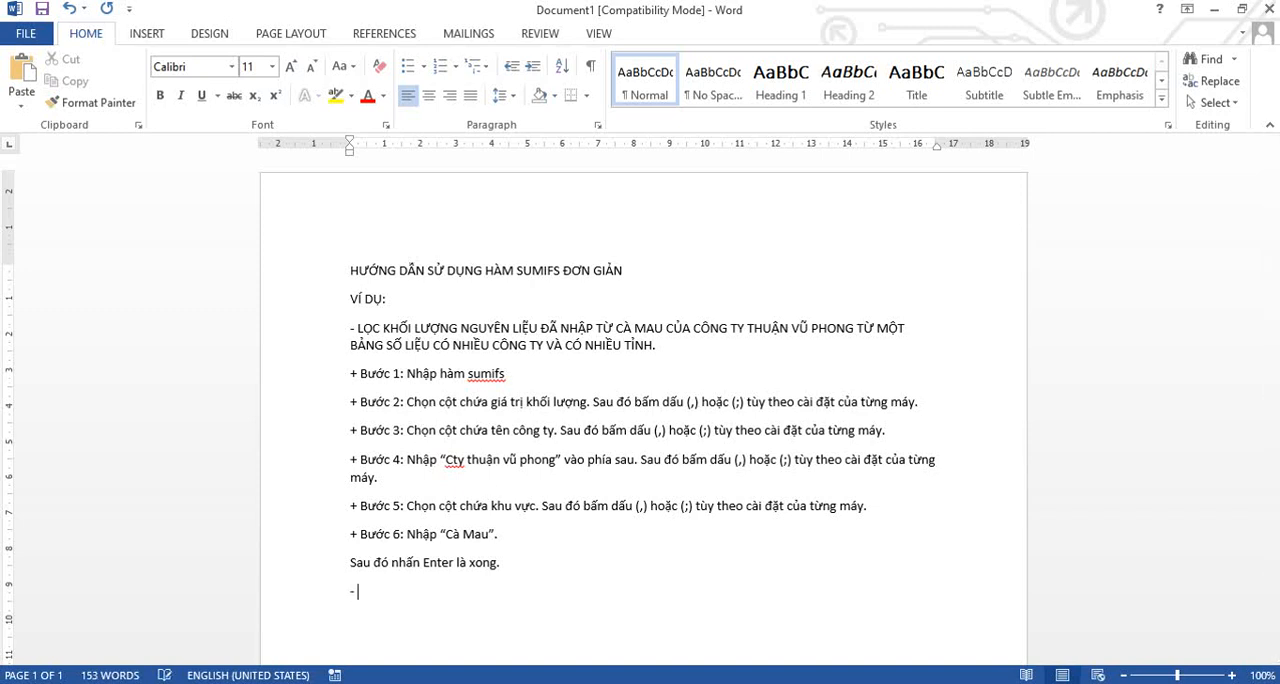
pyautogui.write(' TƯƠNG TỰ')
pyautogui.write(' CỘT KHỌ')
pyautogui.write(' LƯƠK')
pyautogui.write('NG TỔNG CỘ')
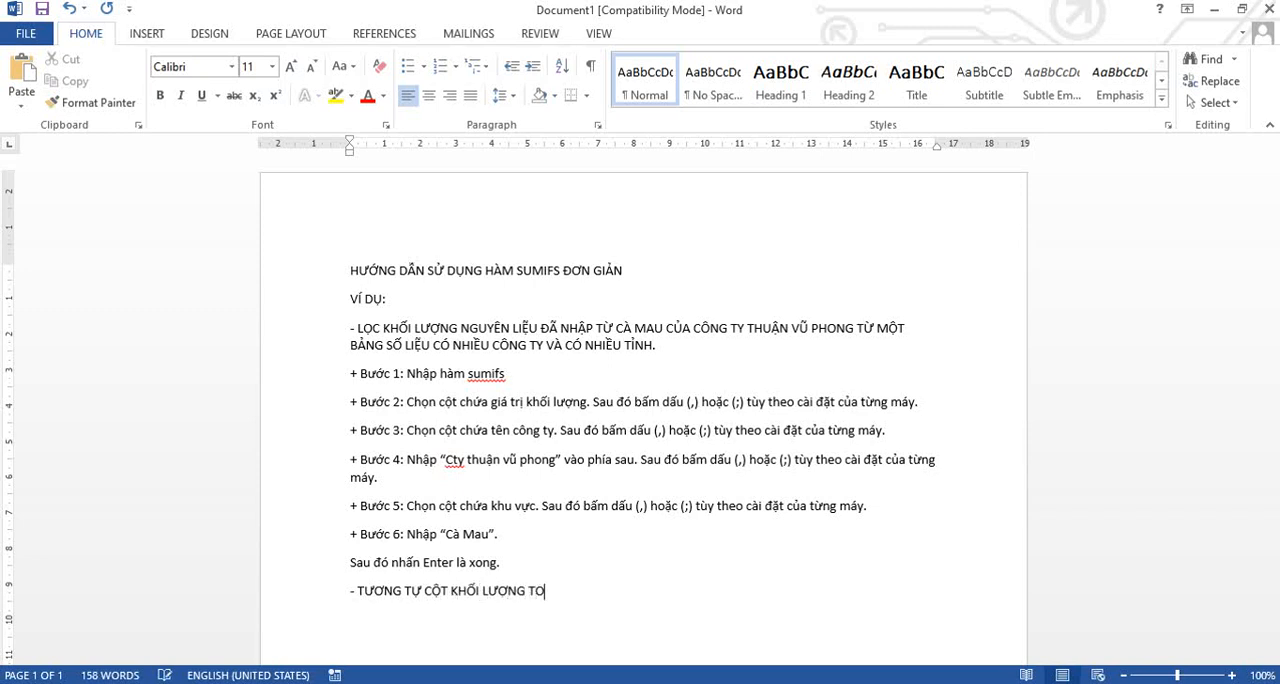
pyautogui.write('NG CUA THUẬN VŨ PHONG')
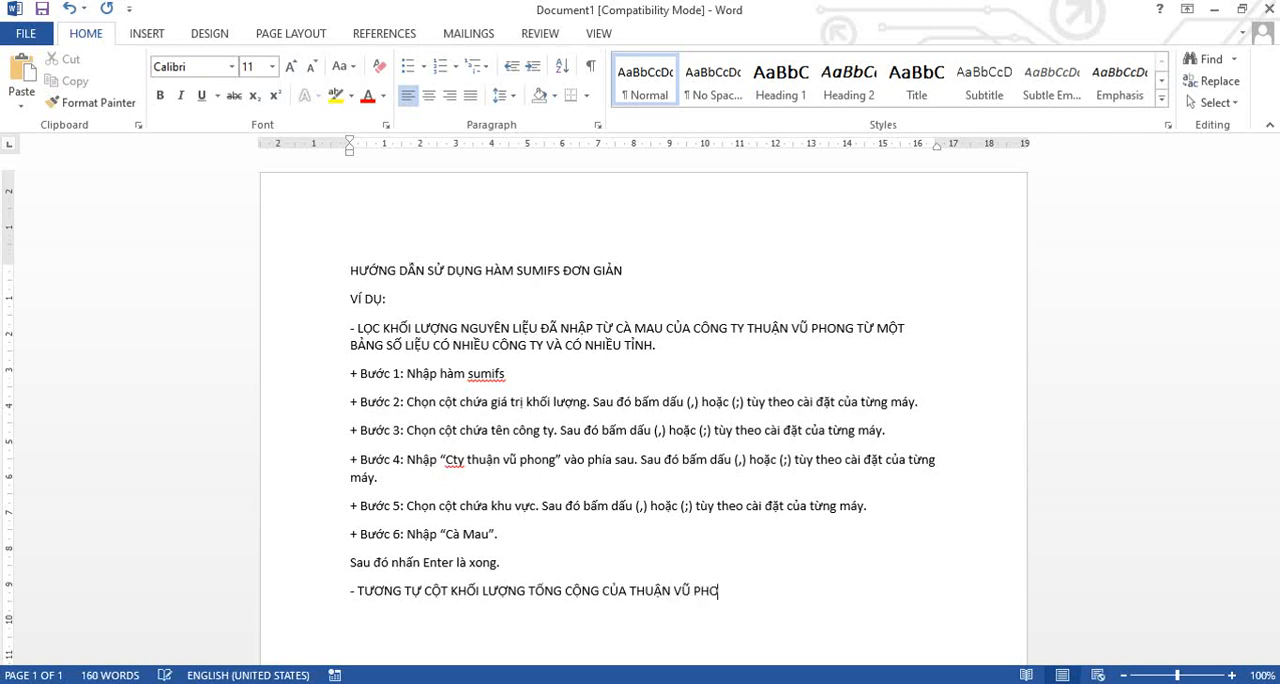
pyautogui.write(' NHẬP TRONG ')
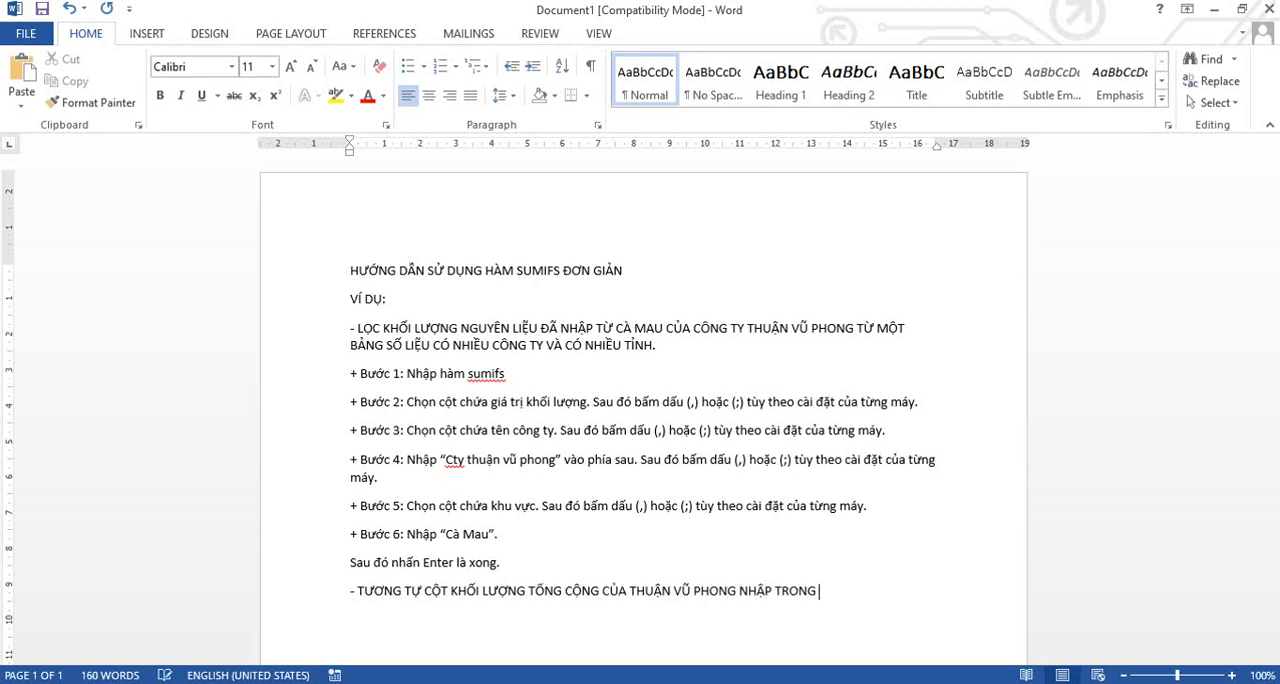
pyautogui.write('NGÀY 2')
pyautogui.write('7/02/2020 THÌ')
pyautogui.write(' SEX DO')
pyautogui.write('WN GIARN HOWN')
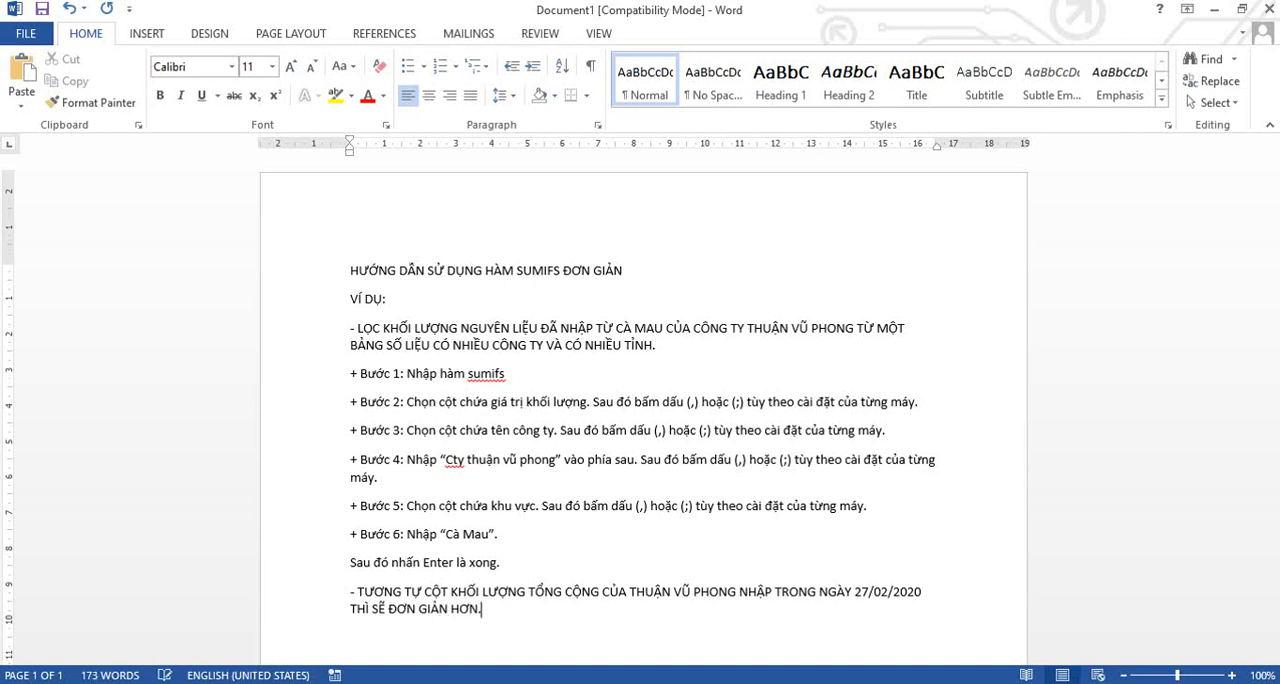
pyautogui.write('. CHIR CAAFN DUNGF COONG THUWC')
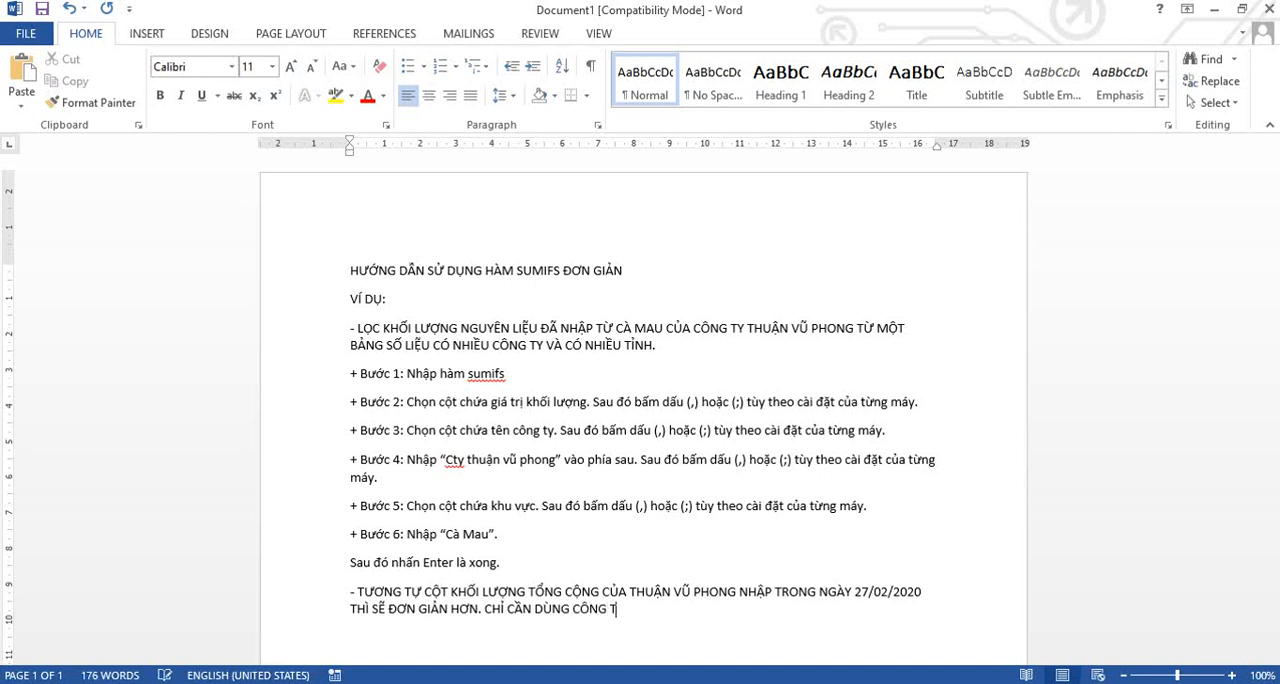
pyautogui.write('S CUX, SAU DDOS BOR DDI PHAAJN')
# Continue the paragraph with "CHỈ CẦN DÙNG CÔNG THỨC CŨ, SAU ĐÓ BỎ ĐI PHẦN CHỨA GIÁ TRỊ KHU VỰC LÀ XONG.".
pyautogui.press('BackSpace')
pyautogui.press('BackSpace')
pyautogui.press('BackSpace')
pyautogui.press('BackSpace')
pyautogui.write('PHAAFN CHUWAS GIAS TRIJ KHU VUWJC LAF XONG')
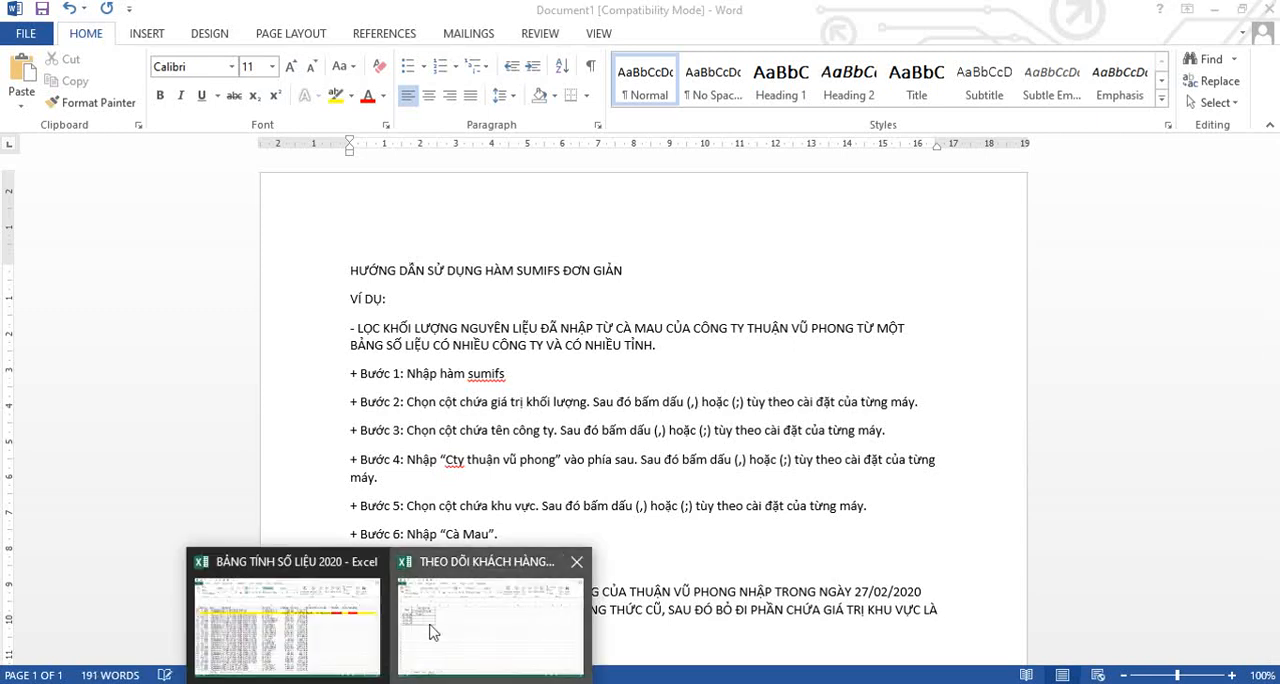
# Switch to the customer tracking workbook in Excel and copy the SUMIFS formula text unchanged from B3 into C3.
pyautogui.click(490, 615)
pyautogui.click(137, 249)
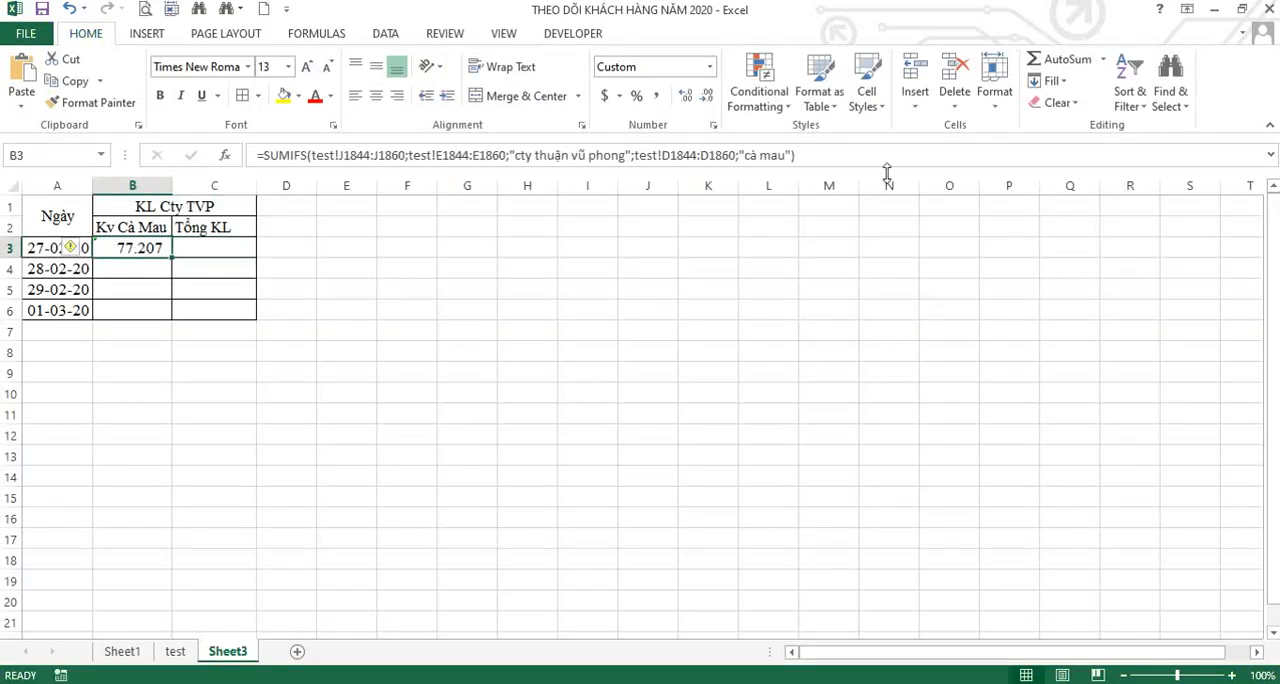
pyautogui.moveTo(801, 156); pyautogui.dragTo(223, 149)
pyautogui.hotkey('ctrl', 'c')
pyautogui.press('Return')
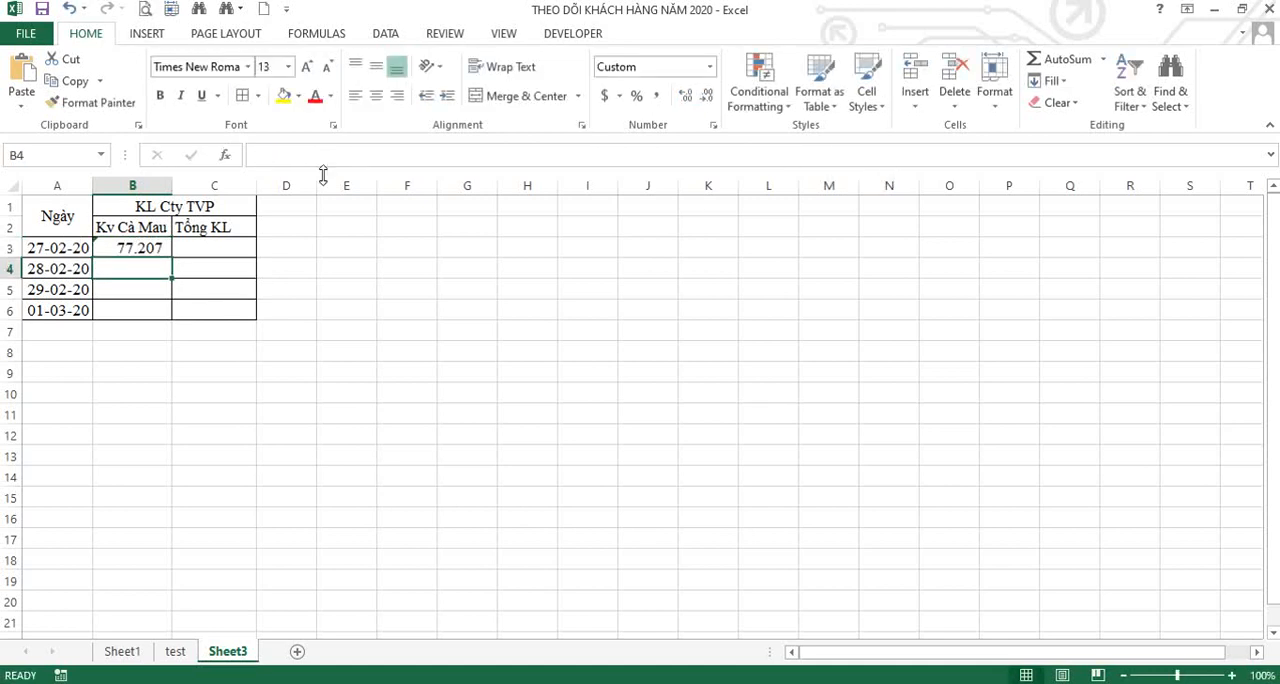
pyautogui.click(222, 248)
pyautogui.click(300, 155)
pyautogui.hotkey('ctrl', 'v')
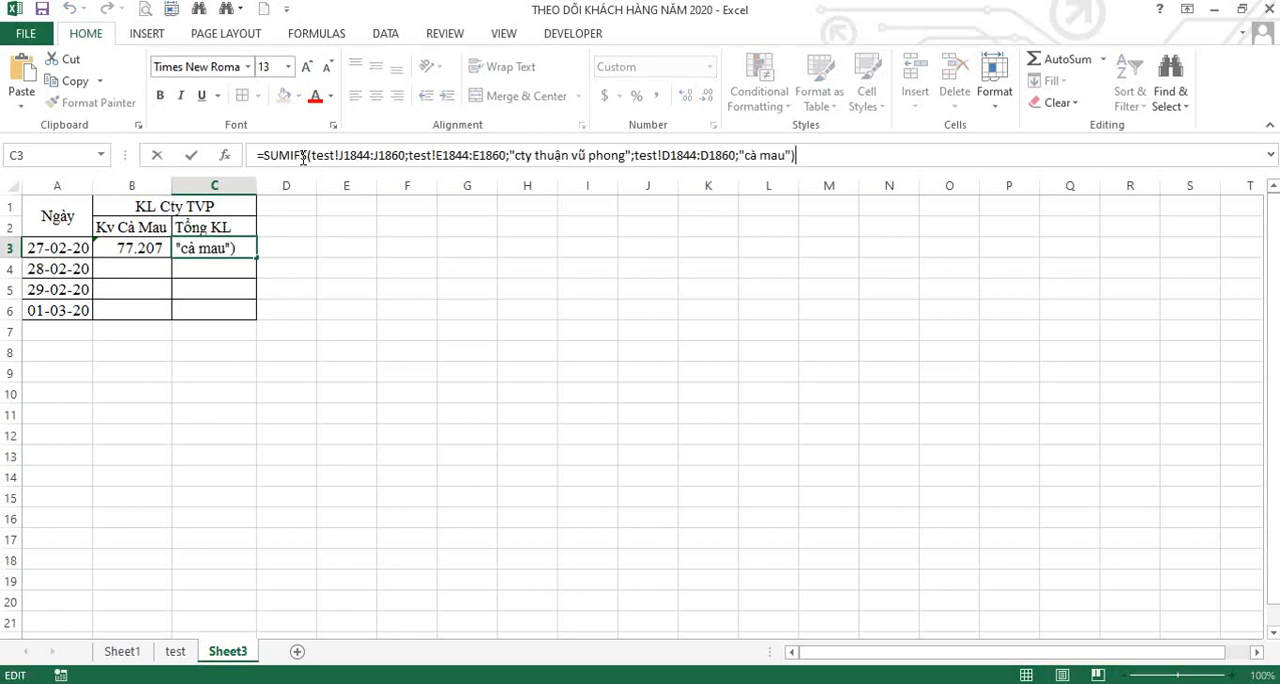
# Remove the region range test!D1844:D1860 and its "cà mau" criterion from C3's formula, confirm it, and select B3:C3.
pyautogui.click(630, 158)
pyautogui.press('Right')
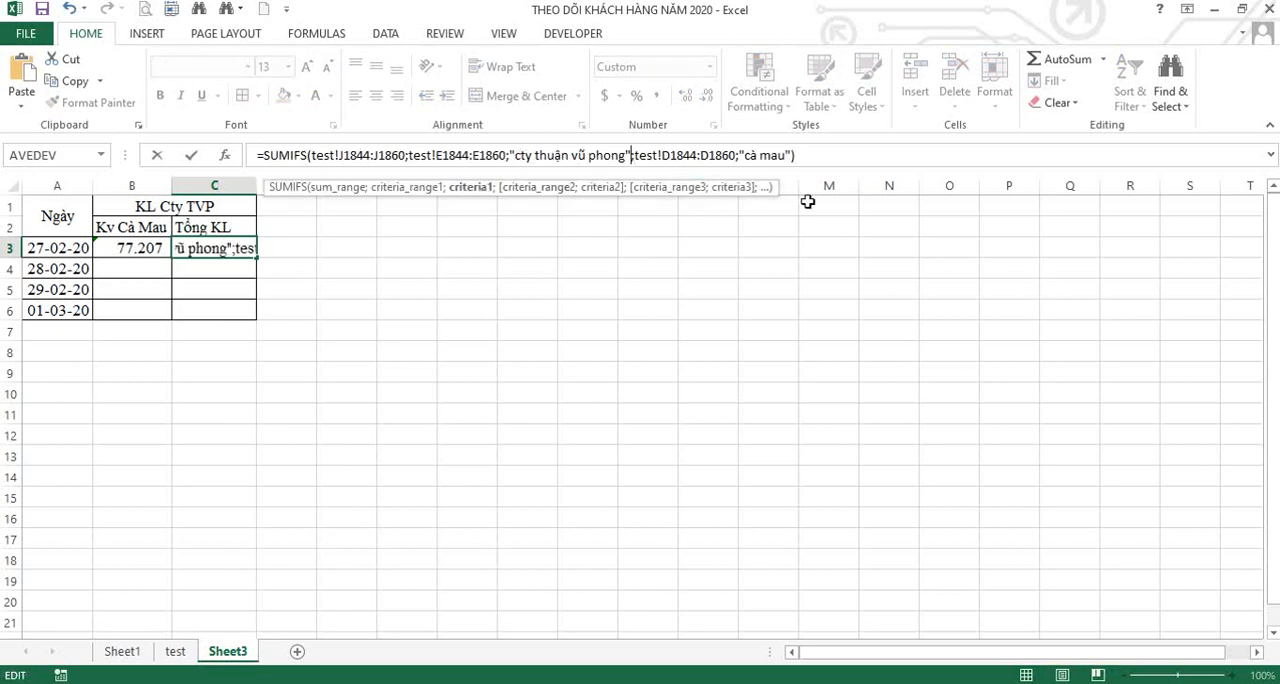
pyautogui.hotkey('shift', 'Right')
pyautogui.hotkey('shift', 'Right')
pyautogui.hotkey('shift', 'Right')
pyautogui.hotkey('shift', 'Right')
pyautogui.hotkey('shift', 'Right')
pyautogui.hotkey('shift', 'Right')
pyautogui.hotkey('shift', 'Right')
pyautogui.hotkey('shift', 'Right')
pyautogui.hotkey('shift', 'Right')
pyautogui.hotkey('shift', 'Right')
pyautogui.hotkey('shift', 'Right')
pyautogui.hotkey('shift', 'Right')
pyautogui.hotkey('shift', 'Right')
pyautogui.hotkey('shift', 'Right')
pyautogui.hotkey('shift', 'Right')
pyautogui.hotkey('shift', 'Right')
pyautogui.hotkey('shift', 'Right')
pyautogui.hotkey('shift', 'Right')
pyautogui.hotkey('shift', 'Right')
pyautogui.hotkey('shift', 'Right')
pyautogui.press('BackSpace')
pyautogui.press('BackSpace')
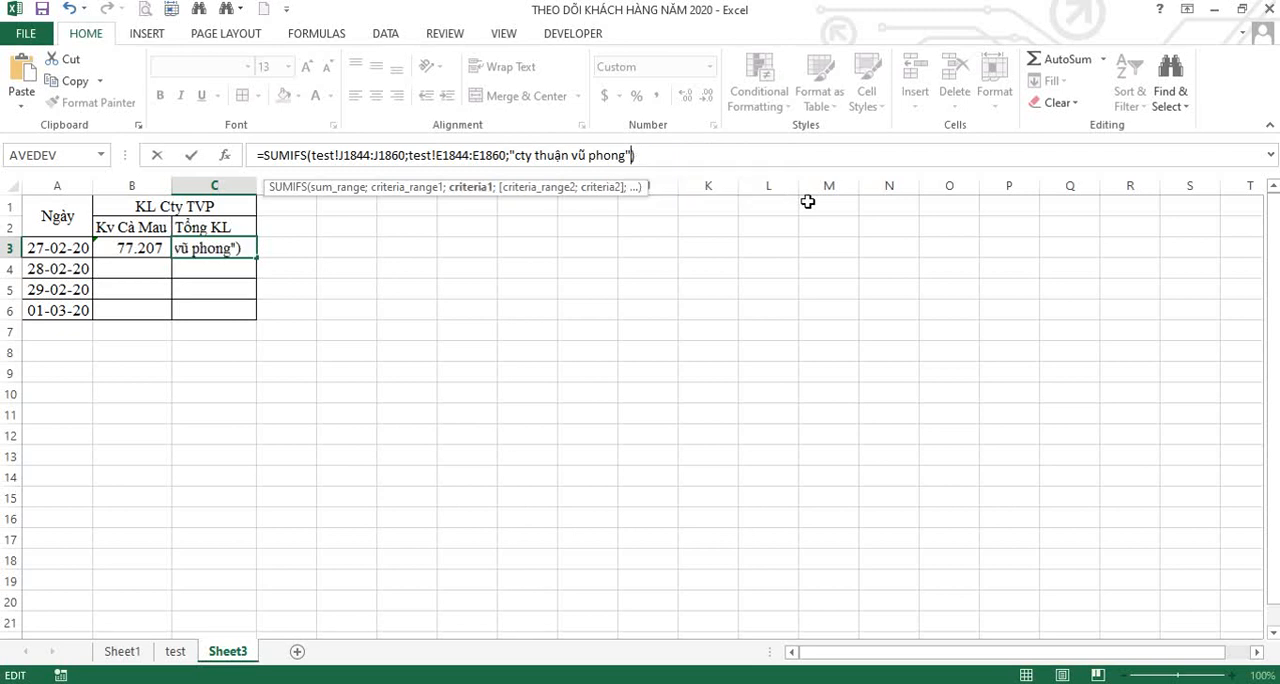
pyautogui.press('Return')
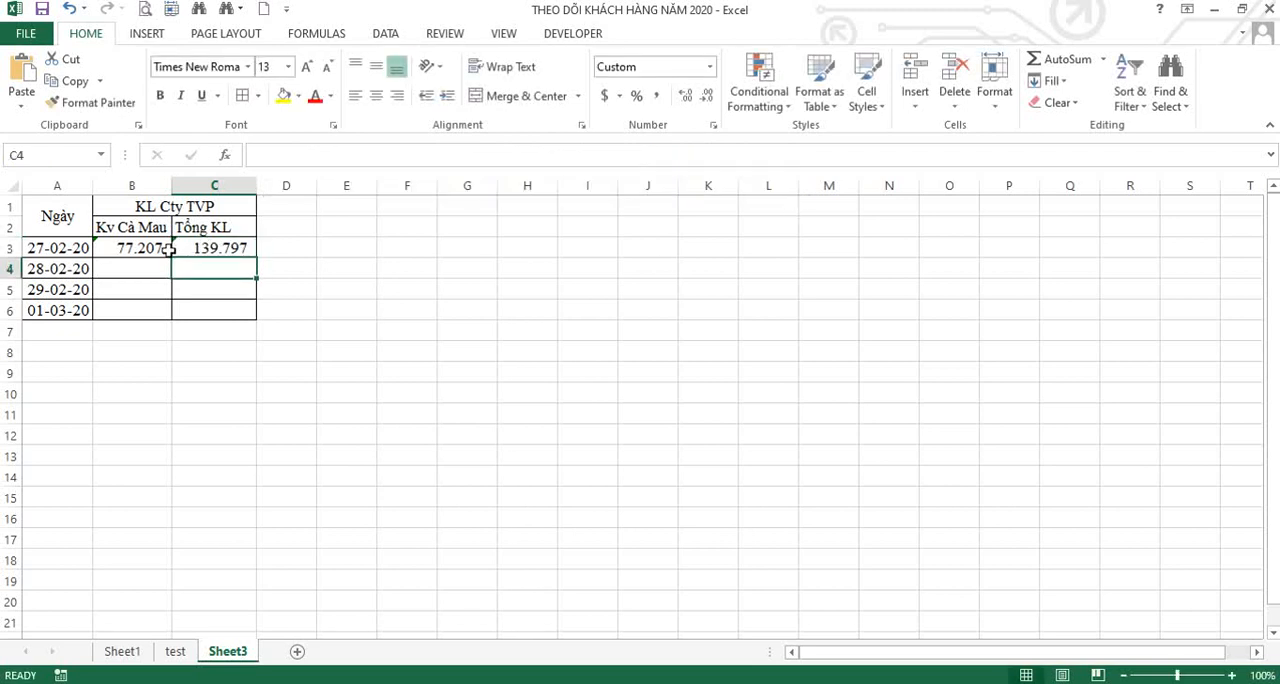
pyautogui.moveTo(133, 240); pyautogui.dragTo(210, 248)
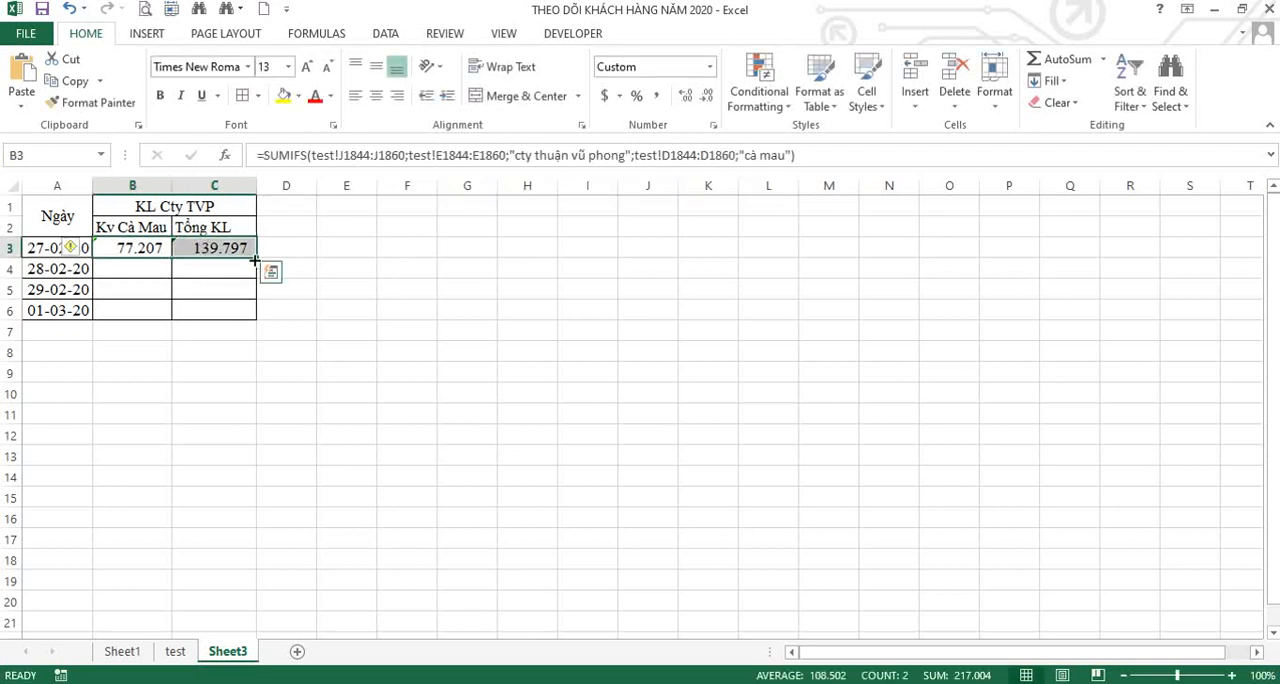
# Switch to the Word document and start a new line with "- TƯƠNG TỰ NẾU MUỐN TÍNH TIẾP NHỮNG NGÀY".
pyautogui.hotkey('alt', 'Tab')
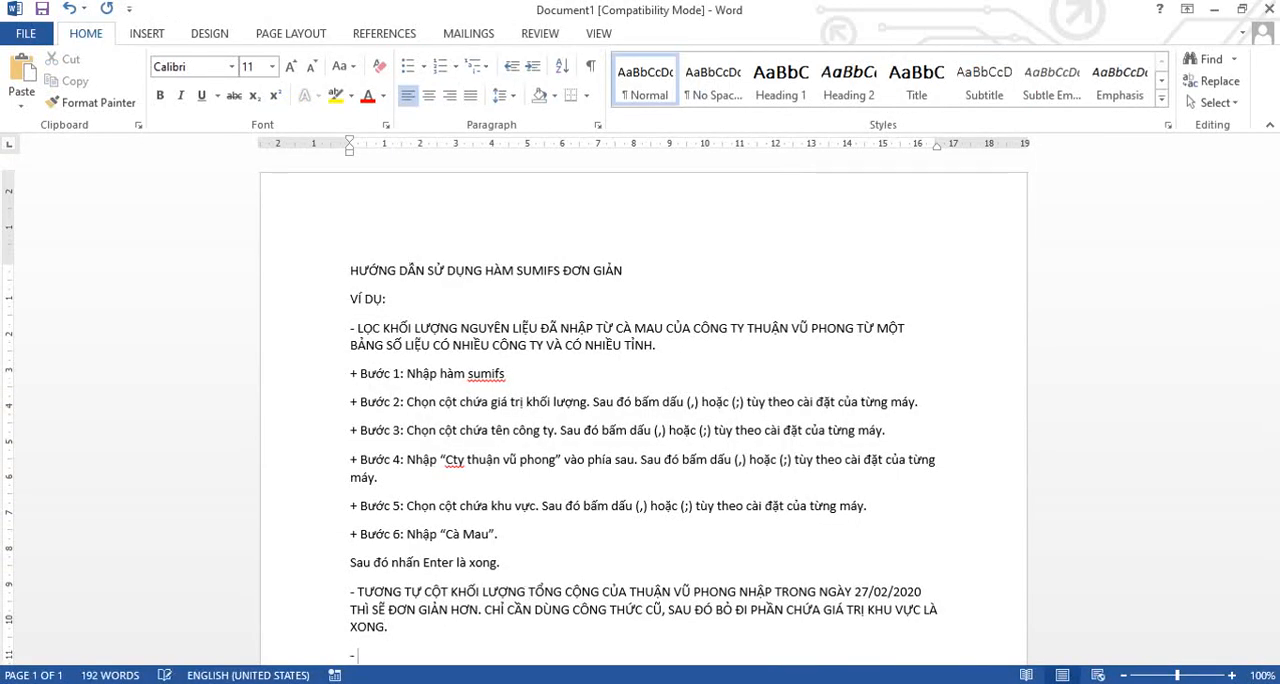
pyautogui.write('ƠNG TỰ')
pyautogui.scroll(-4, 429, 580)
pyautogui.write('TƯƠNG TỰ NẾU MUỐN CAC')
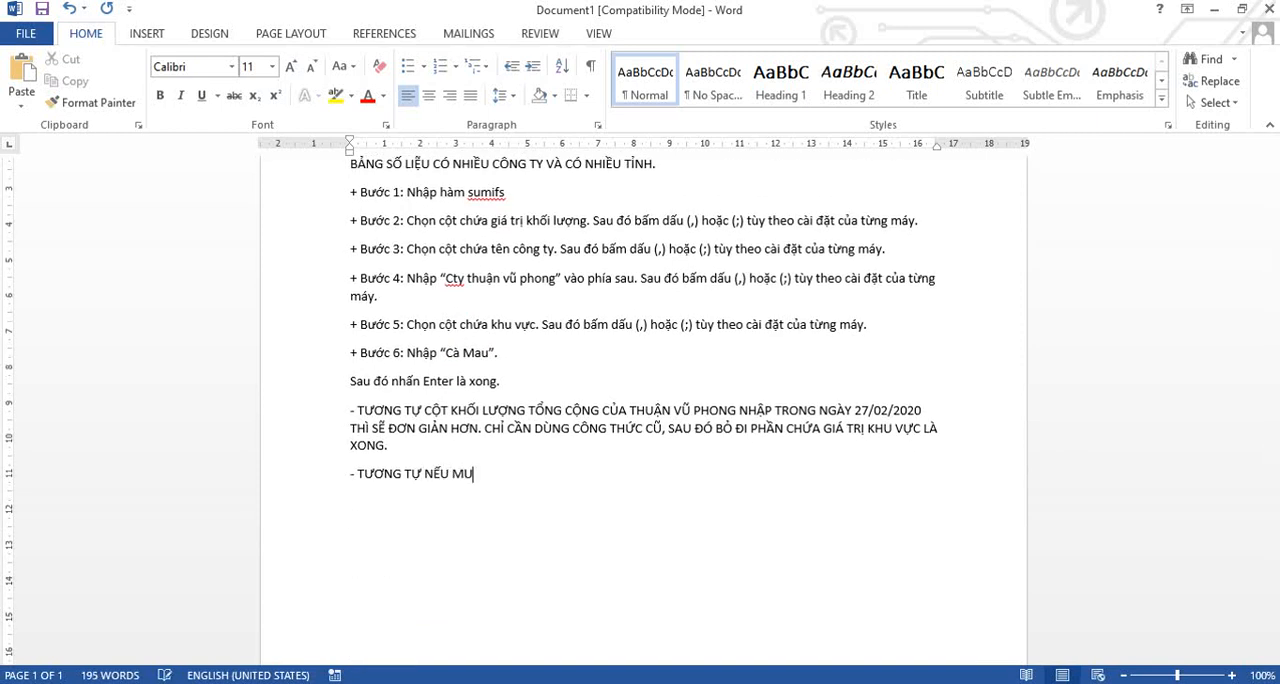
pyautogui.press('BackSpace')
pyautogui.press('BackSpace')
pyautogui.press('BackSpace')
pyautogui.write('TINH TIẾP NHỮNG')
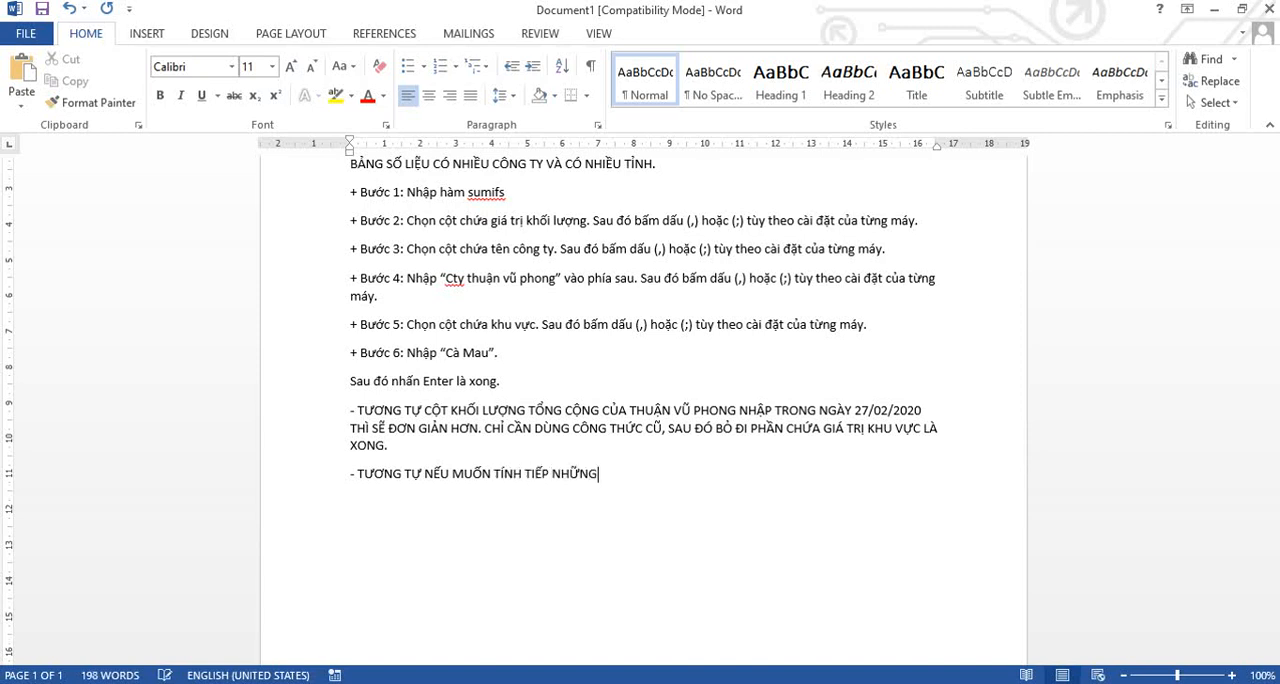
pyautogui.write(' NGAY KHÁC THÌ KÉO XU')
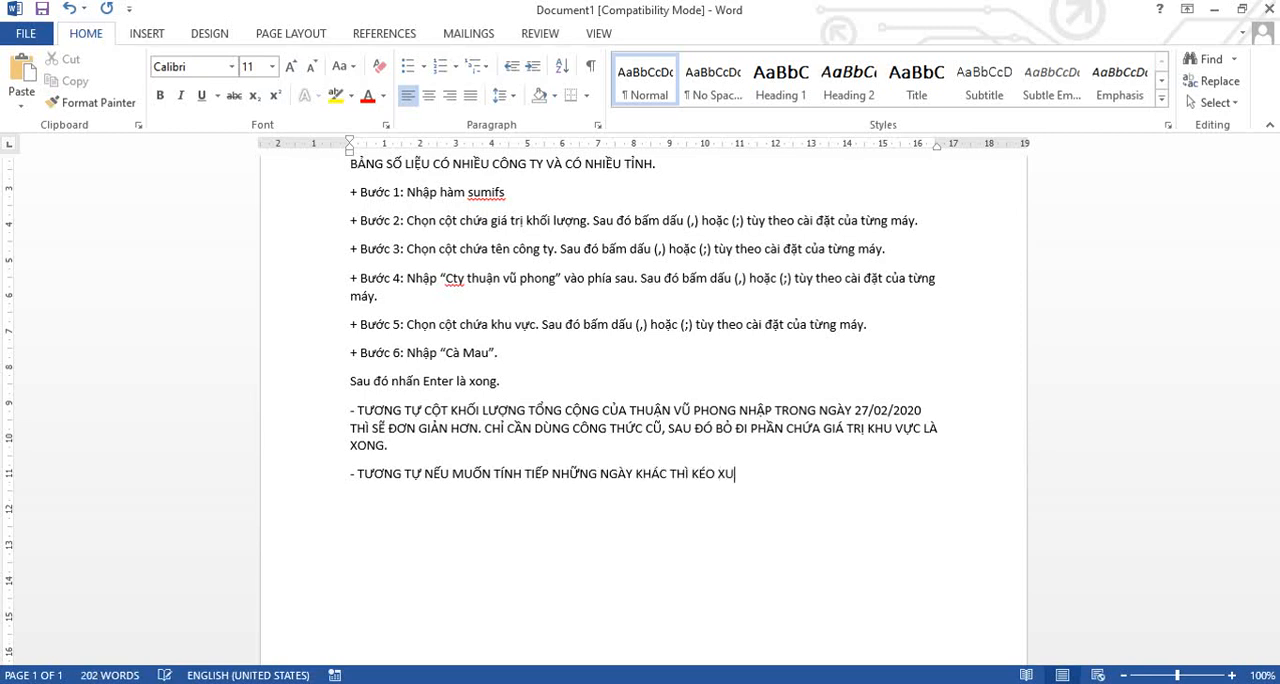
pyautogui.write('ỐNG VÀ THAY THẾ')
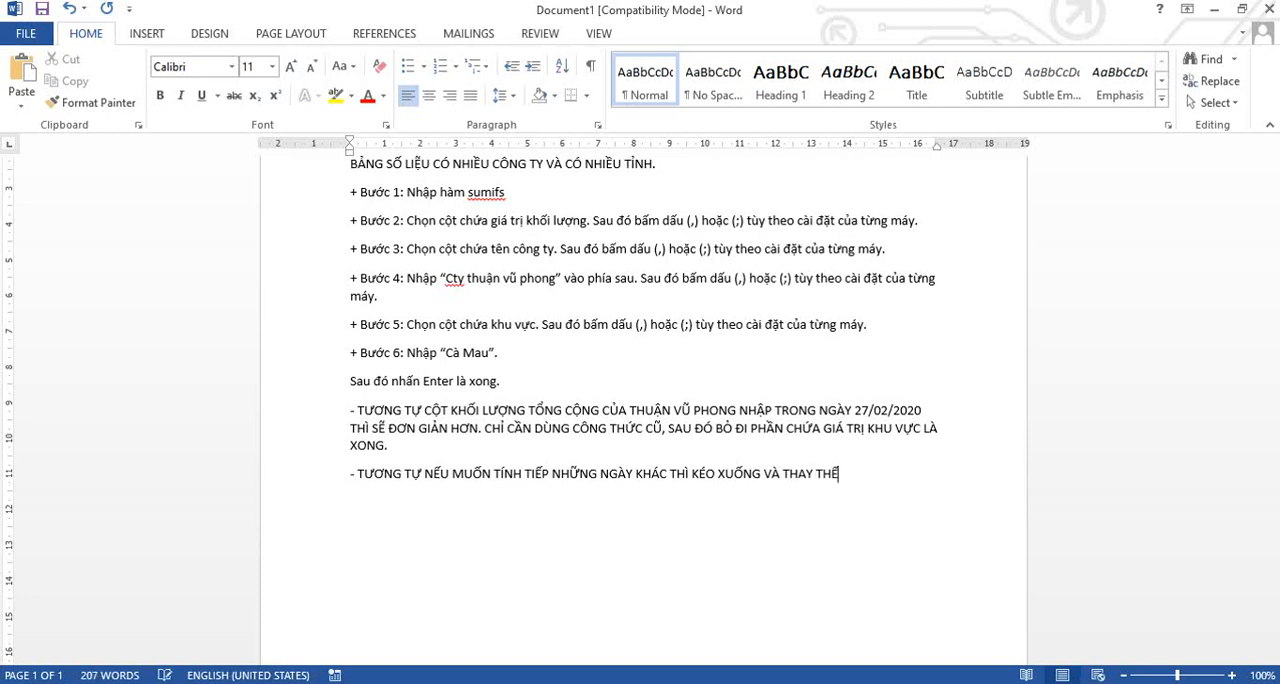
pyautogui.write(' LÀ ĐƯỢC.')
# Switch to the customer tracking workbook in Excel and fill the formulas in B3:C3 down through row 6.
pyautogui.click(389, 683)
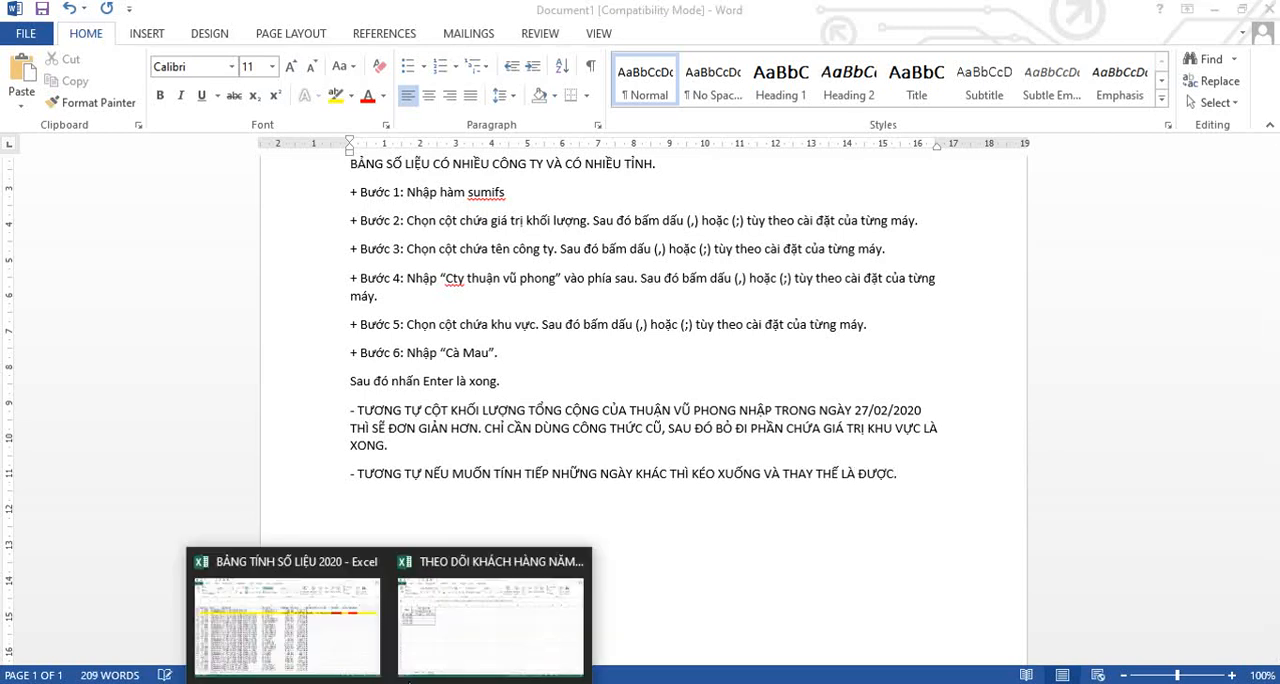
pyautogui.click(490, 615)
pyautogui.moveTo(145, 248); pyautogui.dragTo(257, 320)
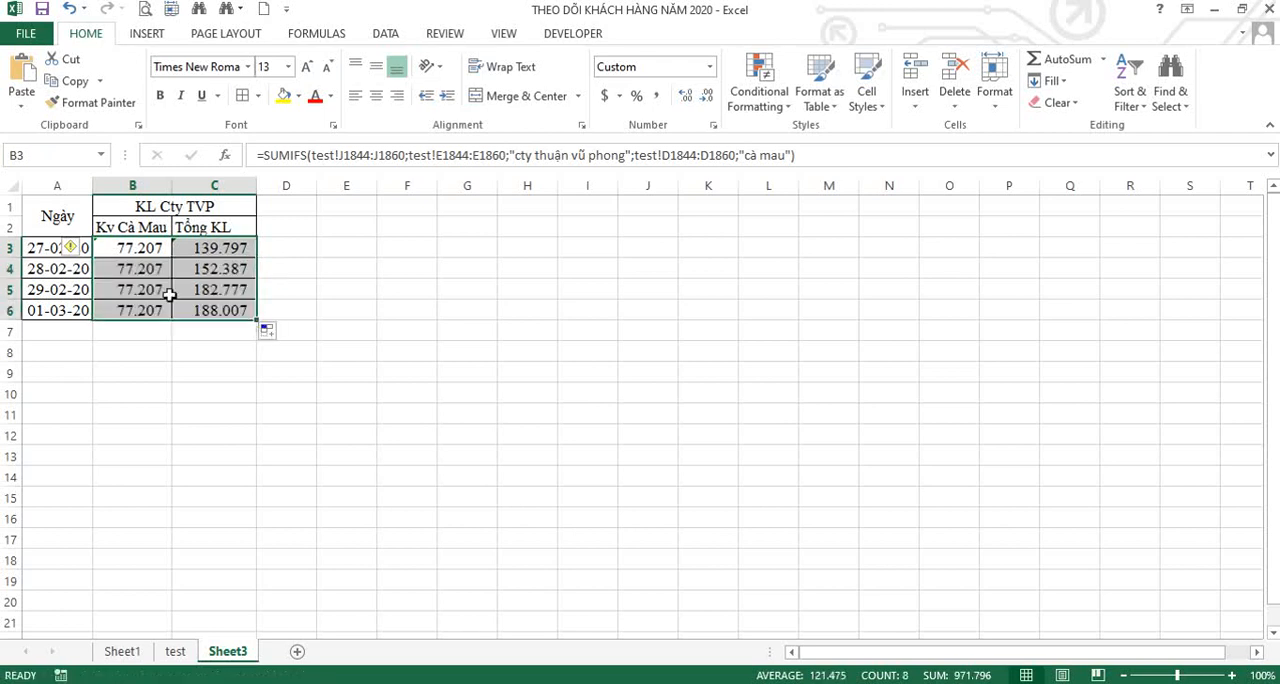
# Examine which rows of the test sheet hold the 28-02-20 records by selecting rows 1861 to 1890.
pyautogui.click(176, 651)
pyautogui.scroll(-2, 190, 490)
pyautogui.scroll(-4, 877, 551)
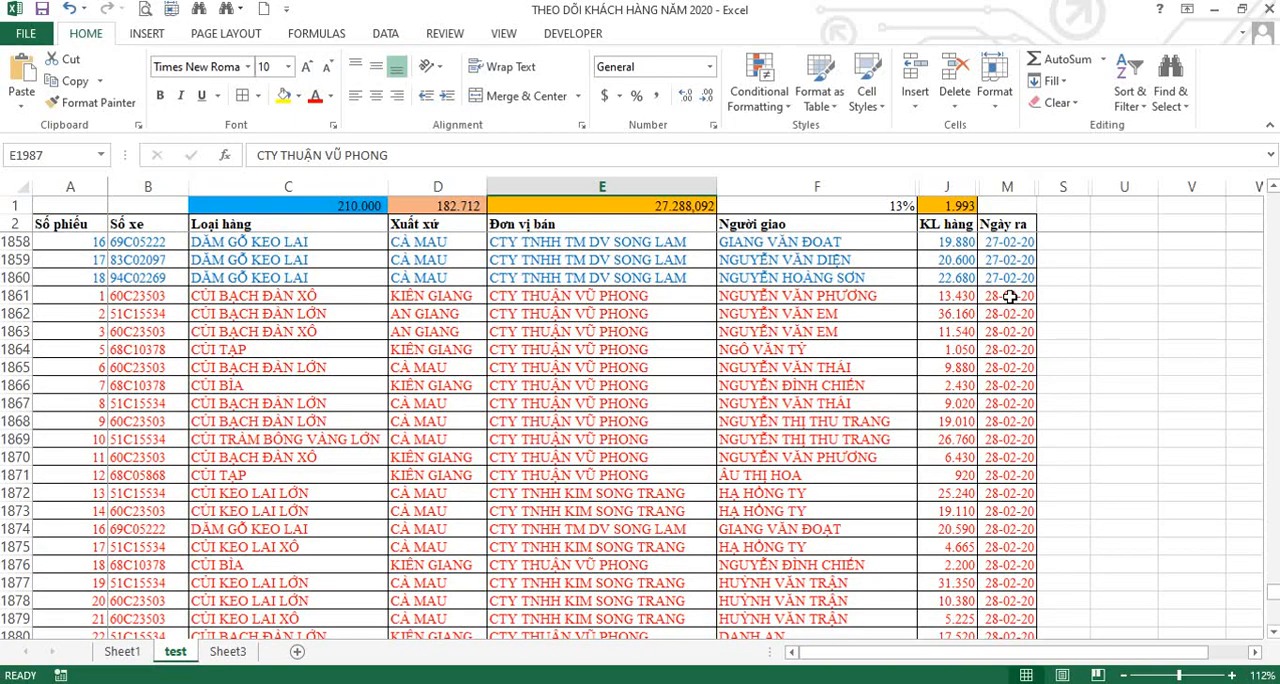
pyautogui.moveTo(16, 296); pyautogui.dragTo(226, 564)
pyautogui.scroll(5, 115, 460)
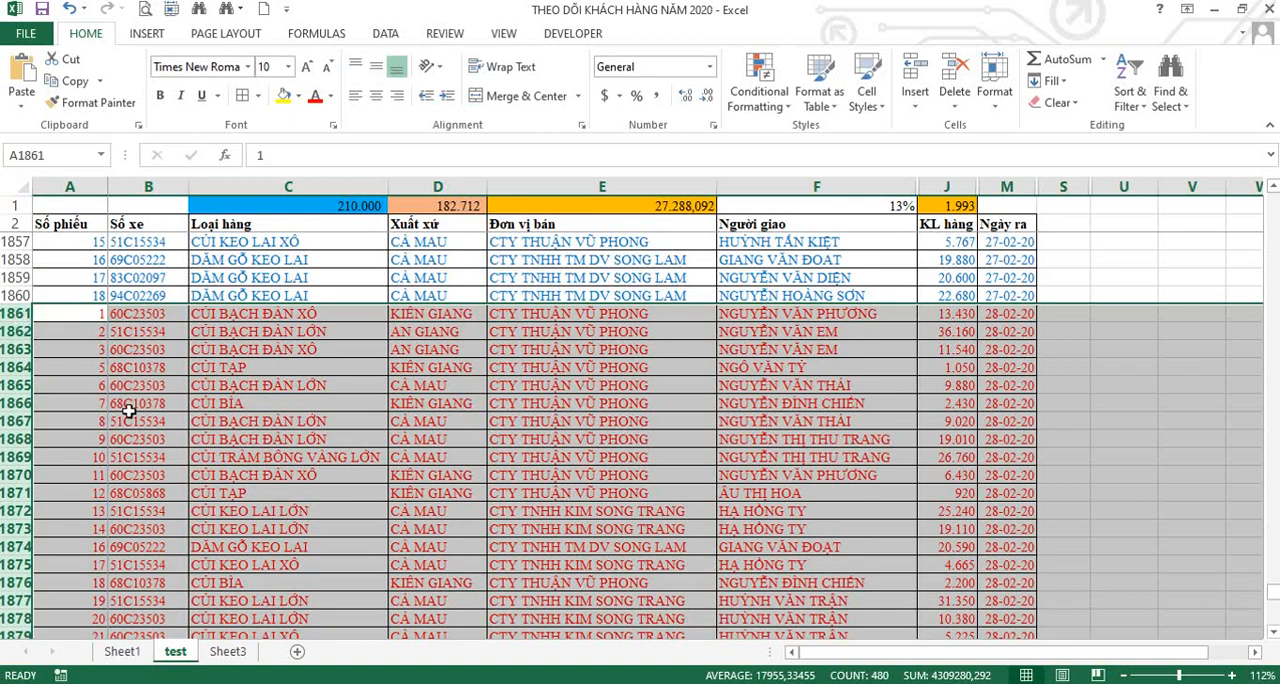
pyautogui.scroll(-5, 128, 411)
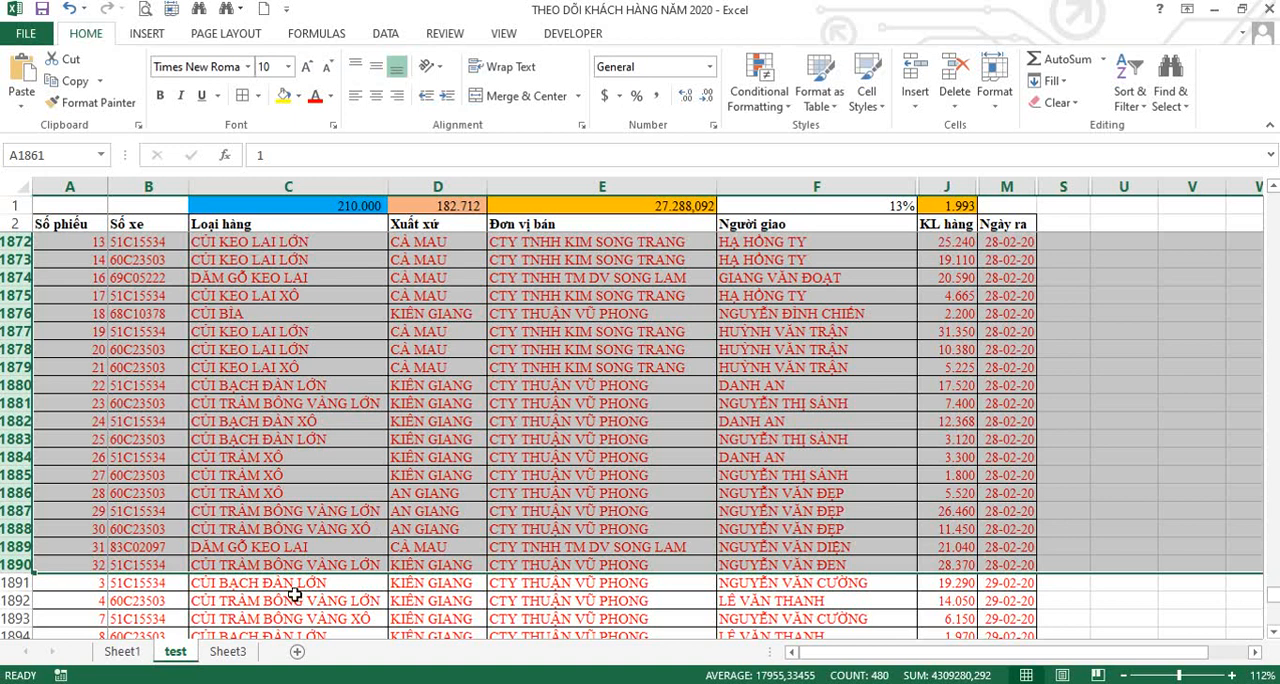
# Return to Sheet3 and copy all the arguments inside the parentheses of B4's SUMIFS formula, leaving the formula unchanged.
pyautogui.click(228, 651)
pyautogui.click(145, 269)
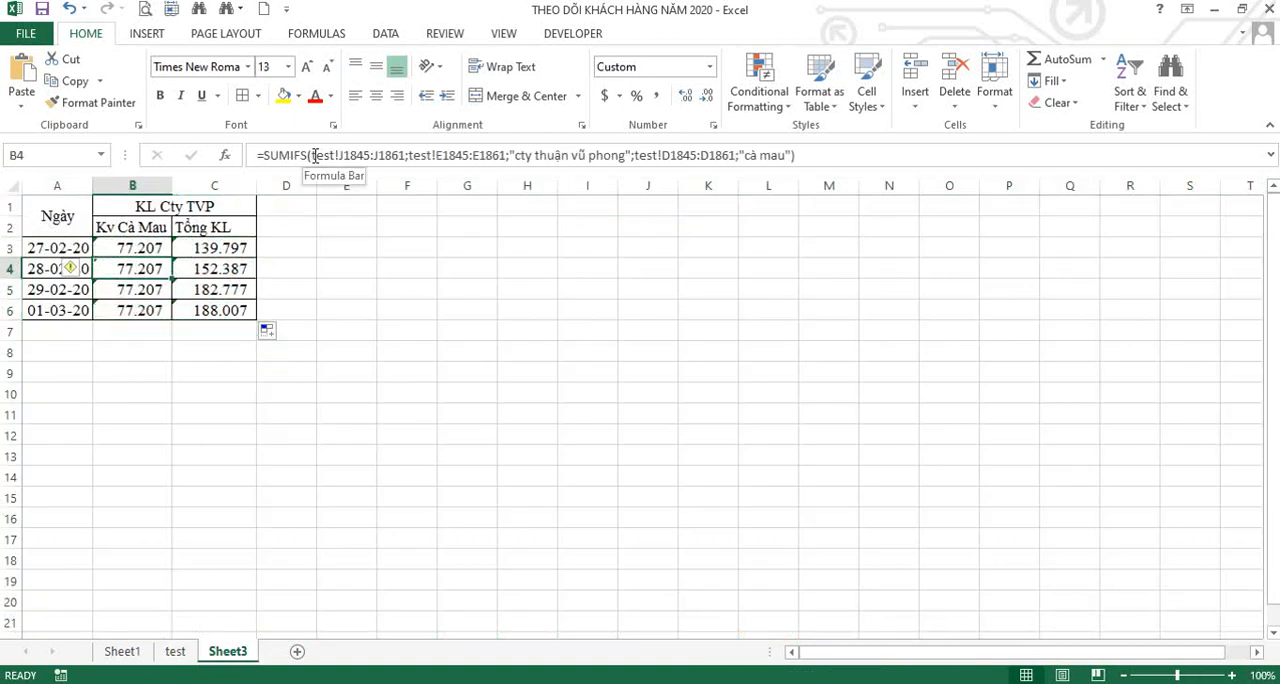
pyautogui.click(310, 155)
pyautogui.hotkey('shift', 'Right')
pyautogui.hotkey('shift', 'Right')
pyautogui.hotkey('shift', 'Right')
pyautogui.hotkey('shift', 'Right')
pyautogui.hotkey('shift', 'Right')
pyautogui.hotkey('shift', 'Right')
pyautogui.hotkey('shift', 'Right')
pyautogui.hotkey('shift', 'Right')
pyautogui.hotkey('shift', 'Right')
pyautogui.hotkey('shift', 'Right')
pyautogui.hotkey('shift', 'Right')
pyautogui.hotkey('shift', 'Right')
pyautogui.hotkey('shift', 'Right')
pyautogui.hotkey('shift', 'Right')
pyautogui.hotkey('shift', 'Right')
pyautogui.hotkey('shift', 'Right')
pyautogui.hotkey('shift', 'Right')
pyautogui.hotkey('shift', 'Right')
pyautogui.hotkey('shift', 'Right')
pyautogui.hotkey('shift', 'Right')
pyautogui.hotkey('shift', 'Right')
pyautogui.hotkey('shift', 'Right')
pyautogui.hotkey('shift', 'Right')
pyautogui.hotkey('shift', 'Right')
pyautogui.hotkey('shift', 'Right')
pyautogui.hotkey('shift', 'Right')
pyautogui.hotkey('shift', 'Right')
pyautogui.hotkey('shift', 'Right')
pyautogui.hotkey('shift', 'Right')
pyautogui.hotkey('shift', 'Right')
pyautogui.hotkey('shift', 'Right')
pyautogui.hotkey('shift', 'Right')
pyautogui.hotkey('shift', 'Right')
pyautogui.hotkey('shift', 'Right')
pyautogui.hotkey('ctrl', 'c')
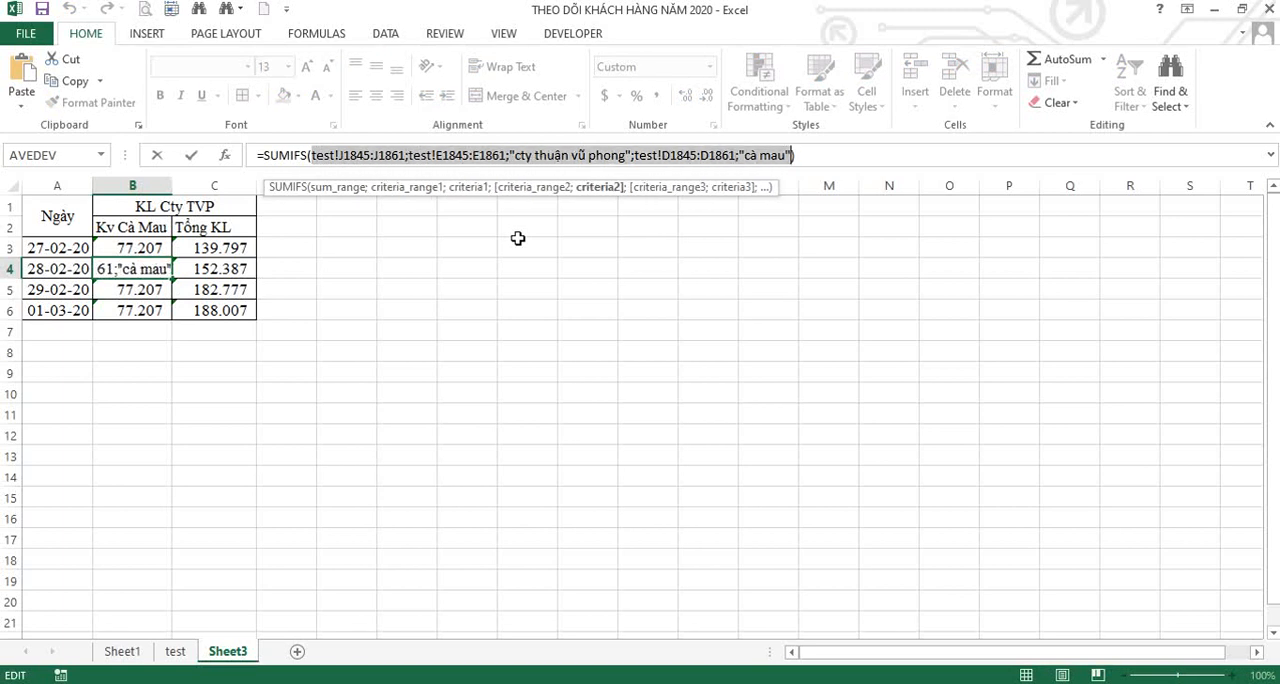
pyautogui.press('Return')
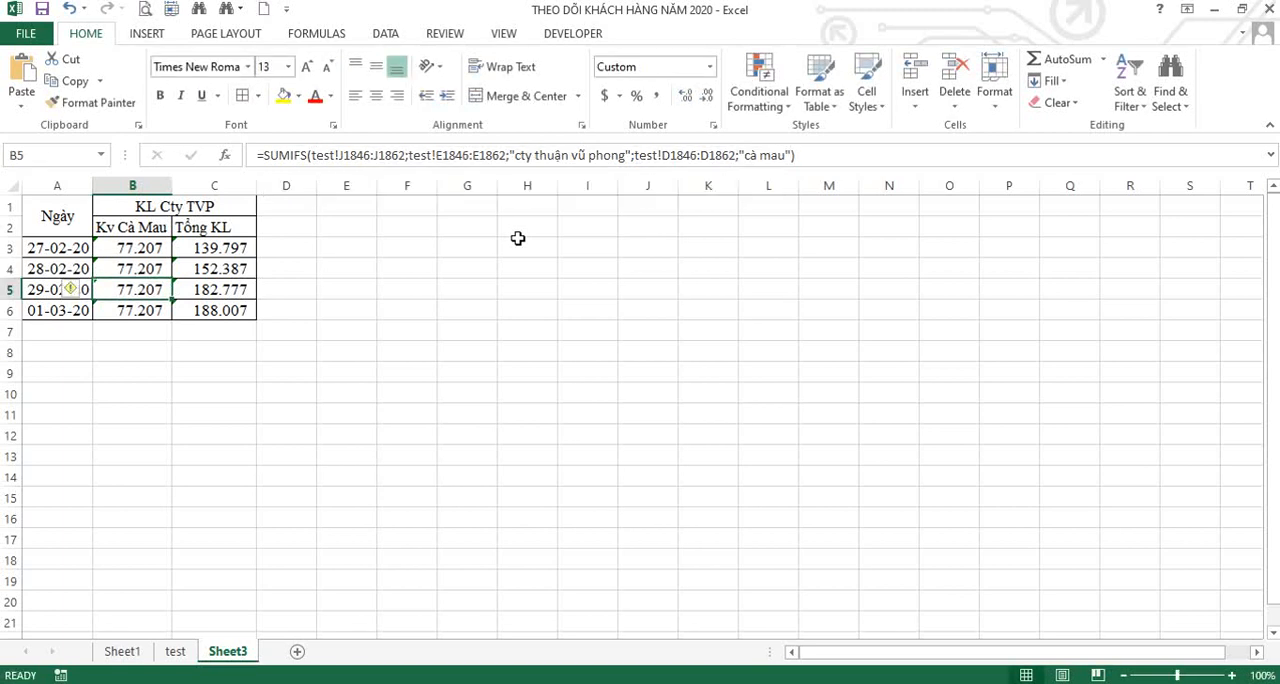
# Open Find and Replace and enter B4's copied SUMIFS arguments as both the search text and the replacement text.
pyautogui.hotkey('ctrl', 'f')
pyautogui.click(889, 461)
pyautogui.moveTo(957, 438); pyautogui.dragTo(648, 301)
pyautogui.write('test!J1845:J1861;test!E1845:E1861;"cty thuận vũ phong";test!D1845:D1861;"cả mau"')
pyautogui.click(622, 378)
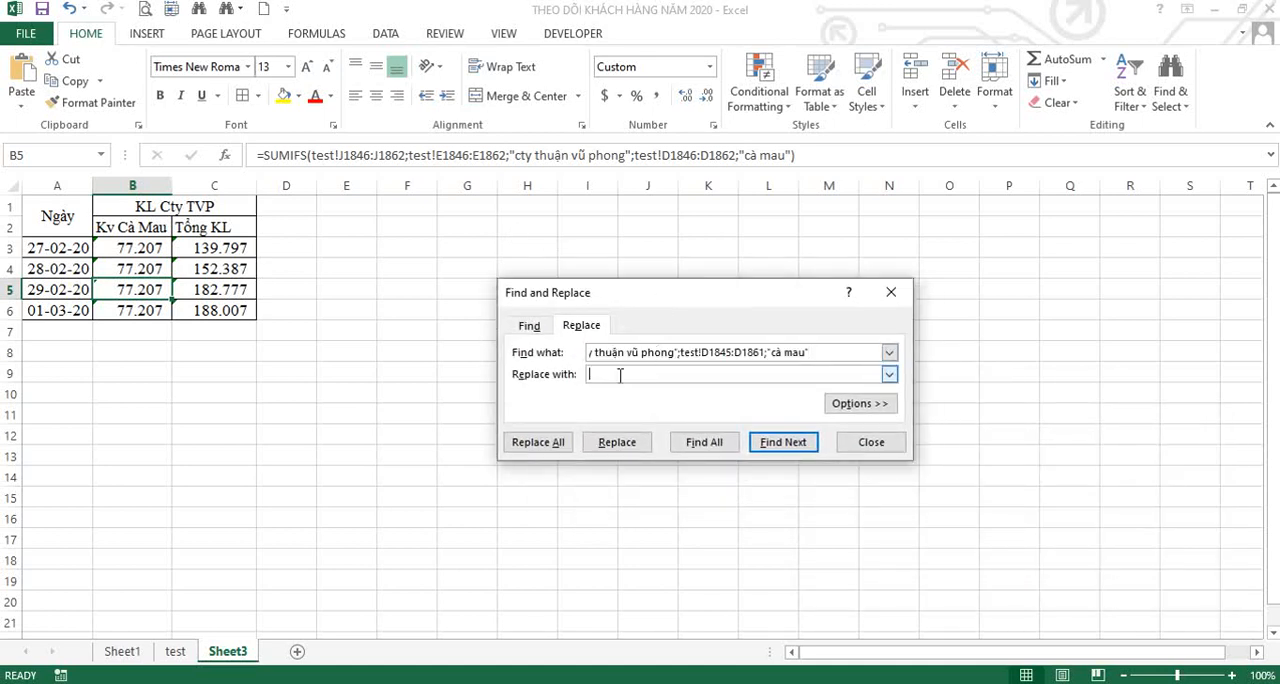
pyautogui.hotkey('ctrl', 'v')
pyautogui.press('Left')
pyautogui.press('Left')
pyautogui.press('Left')
pyautogui.press('Left')
pyautogui.press('Left')
pyautogui.press('Left')
pyautogui.press('Left')
pyautogui.press('Left')
pyautogui.press('Left')
pyautogui.press('Left')
pyautogui.press('Left')
pyautogui.press('Left')
pyautogui.press('Left')
pyautogui.press('Left')
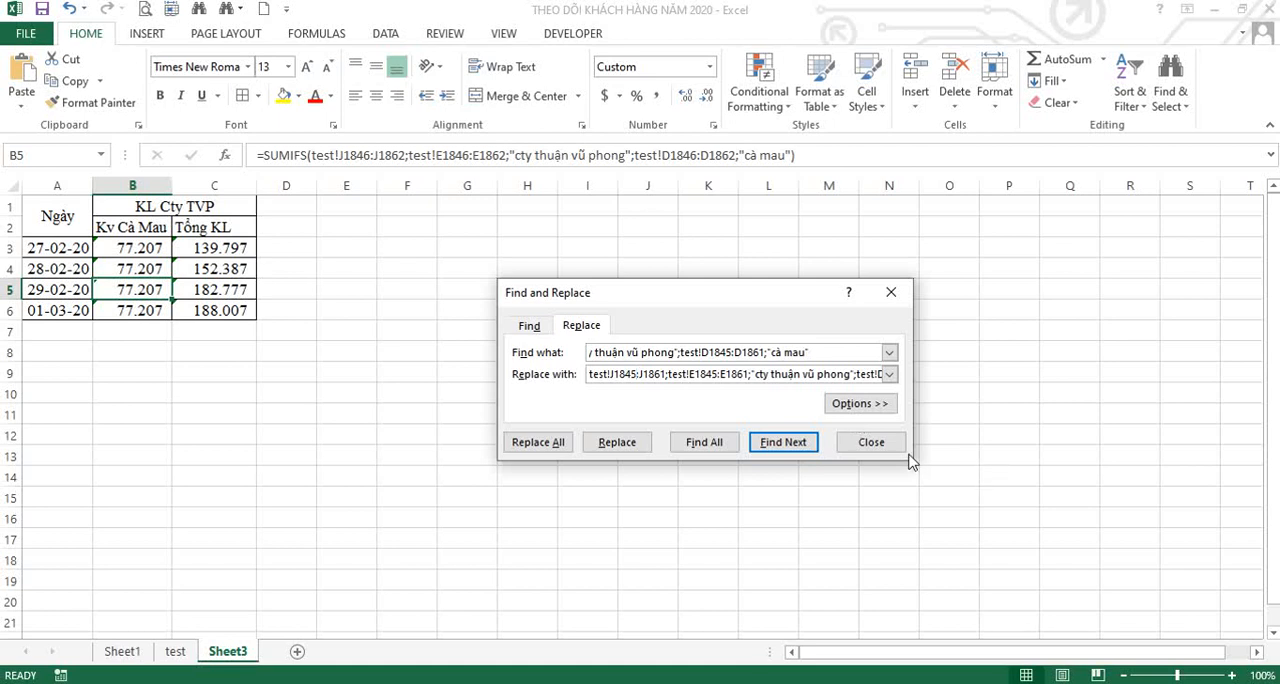
# Change the replacement text's row ranges to test!J1861:J1890, test!E1861:E1890 and test!D1861:D1890, keeping both criteria.
pyautogui.hotkey('shift', 'Right')
pyautogui.hotkey('shift', 'Right')
pyautogui.write('61')
pyautogui.hotkey('shift', 'Right')
pyautogui.hotkey('shift', 'Right')
pyautogui.write('90')
pyautogui.write('61')
pyautogui.write('90')
pyautogui.press('Right')
pyautogui.press('Right')
pyautogui.press('Right')
pyautogui.press('Right')
pyautogui.press('Right')
pyautogui.press('Right')
pyautogui.press('Right')
pyautogui.press('Right')
pyautogui.press('Right')
pyautogui.press('Right')
pyautogui.press('Right')
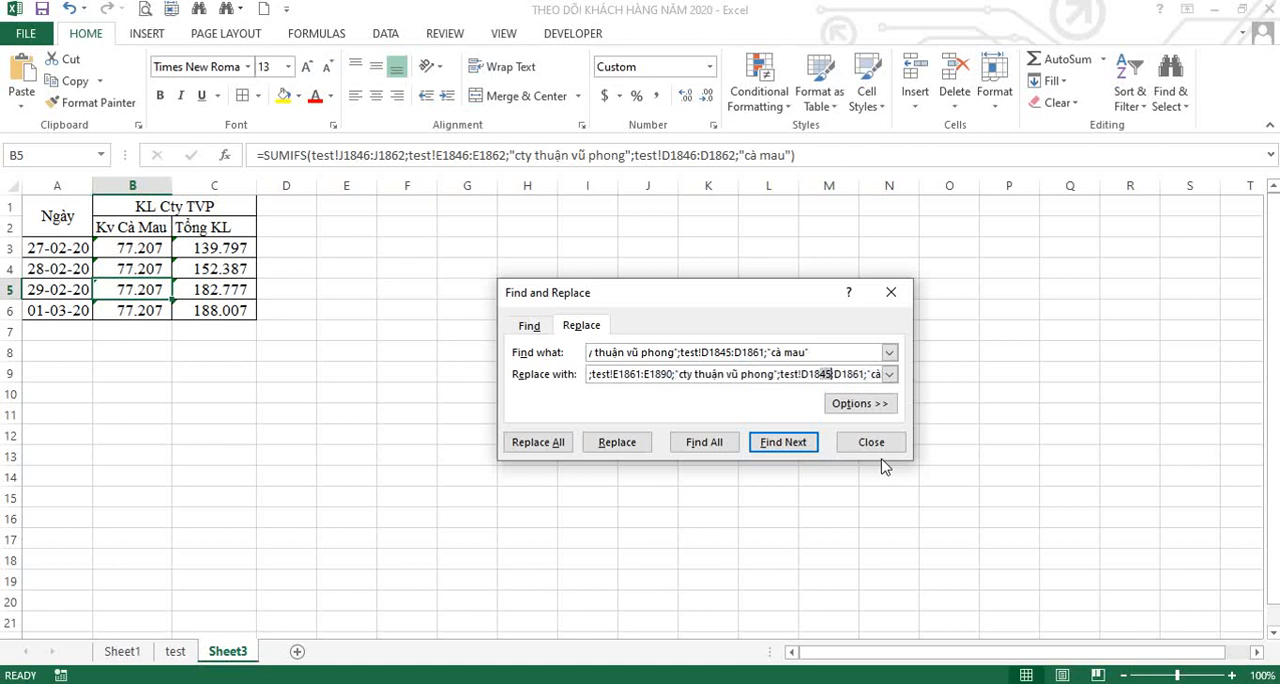
pyautogui.write('61')
pyautogui.hotkey('shift', 'Right')
pyautogui.hotkey('shift', 'Right')
pyautogui.write('90')
pyautogui.press('End')
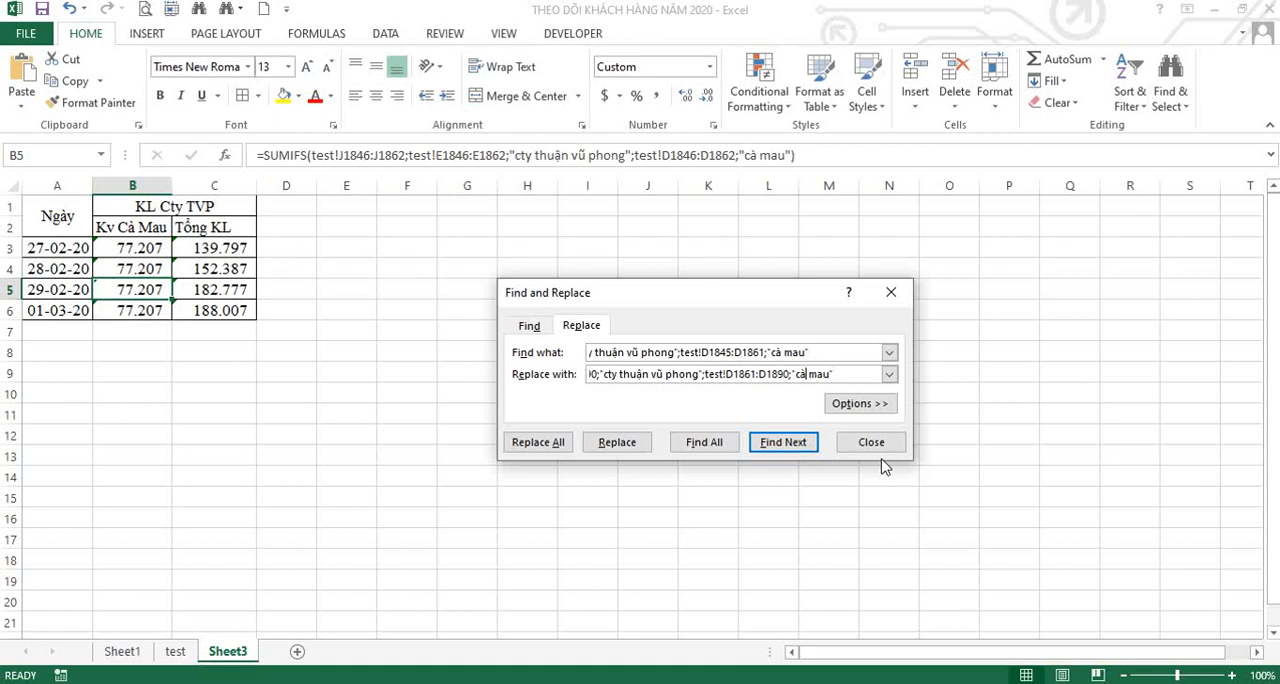
pyautogui.press('Left')
pyautogui.press('Left')
pyautogui.press('Left')
pyautogui.press('Left')
pyautogui.press('Left')
pyautogui.press('Left')
pyautogui.press('Left')
pyautogui.press('Left')
pyautogui.press('Left')
pyautogui.press('Left')
pyautogui.press('Left')
pyautogui.press('Left')
pyautogui.press('Left')
pyautogui.press('Left')
pyautogui.press('Left')
pyautogui.press('Left')
pyautogui.press('Left')
pyautogui.press('Left')
pyautogui.press('Left')
pyautogui.press('Left')
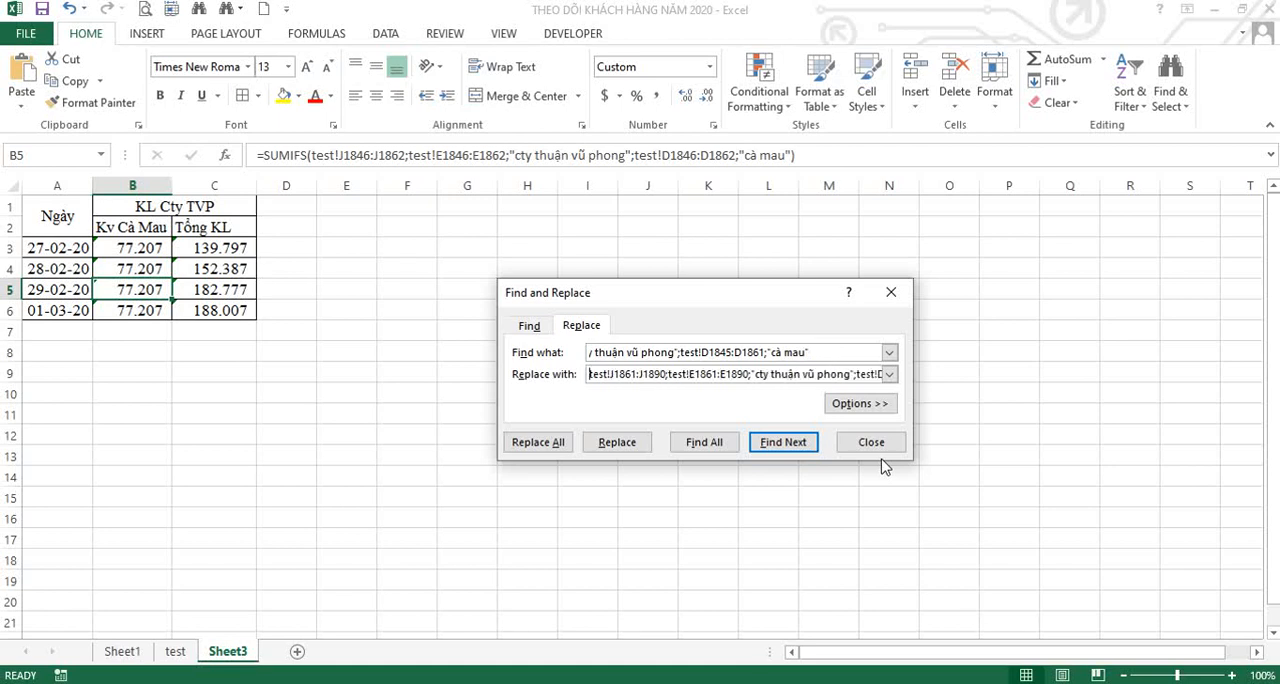
# Apply the replacement to all matches for the 28-02-20 Cà Mau formula, and clear the formulas from B5:C6.
pyautogui.click(540, 444)
pyautogui.click(643, 400)
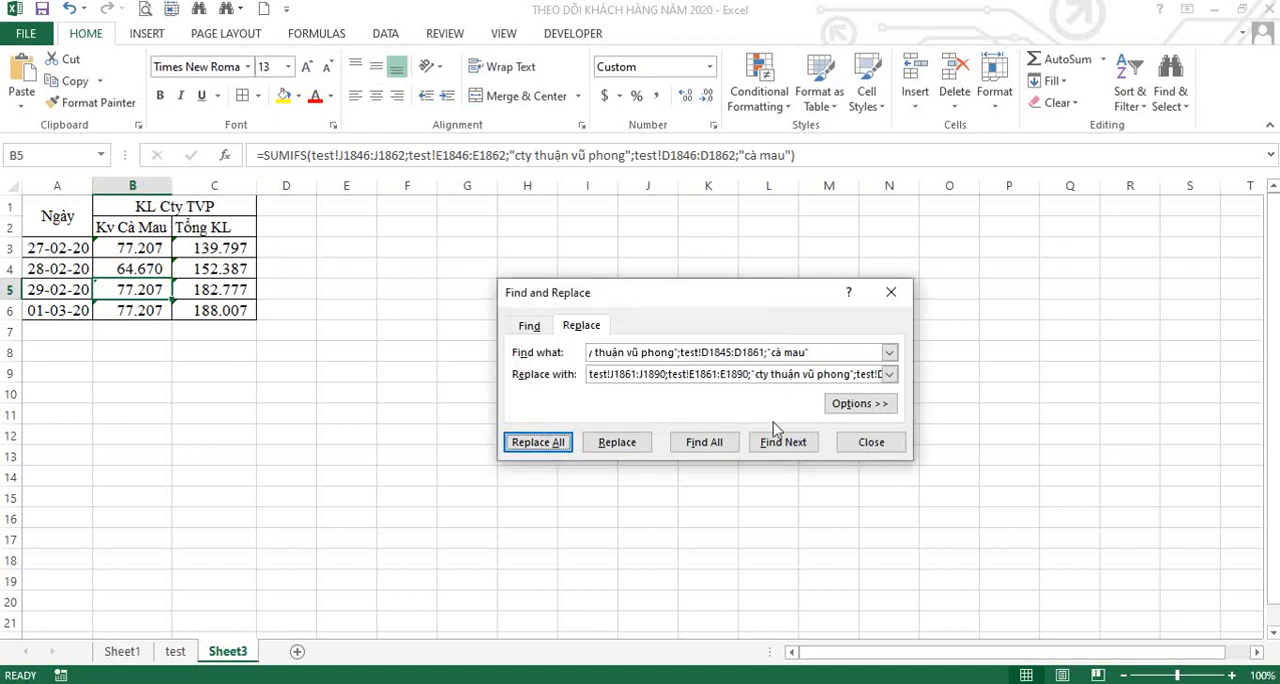
pyautogui.click(869, 443)
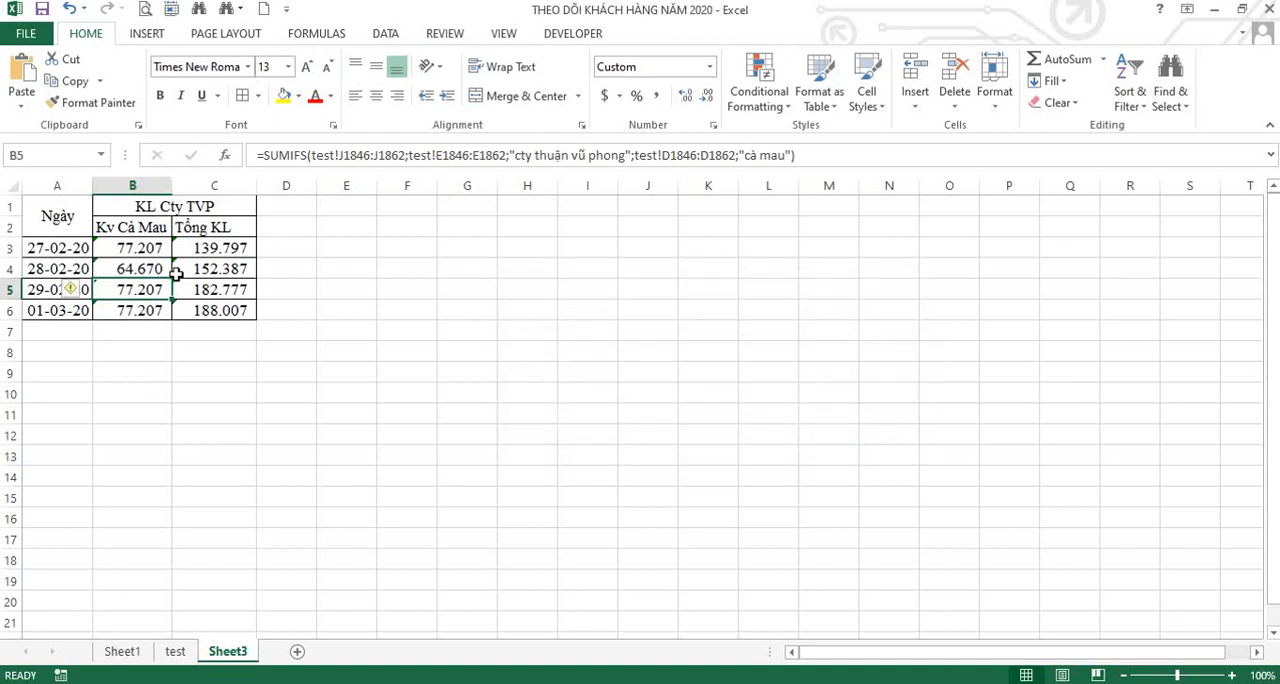
pyautogui.moveTo(148, 288); pyautogui.dragTo(205, 306)
pyautogui.press('Delete')
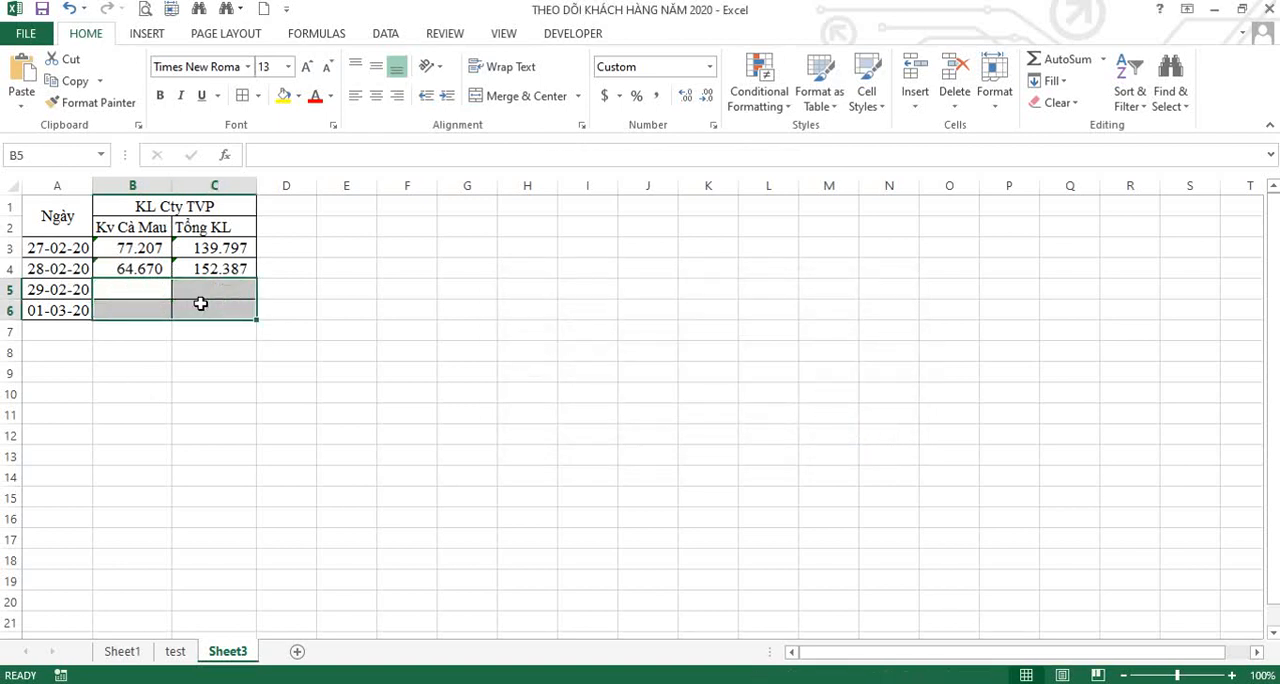
# Copy all the arguments inside the parentheses of C4's SUMIFS formula without altering the formula.
pyautogui.click(205, 270)
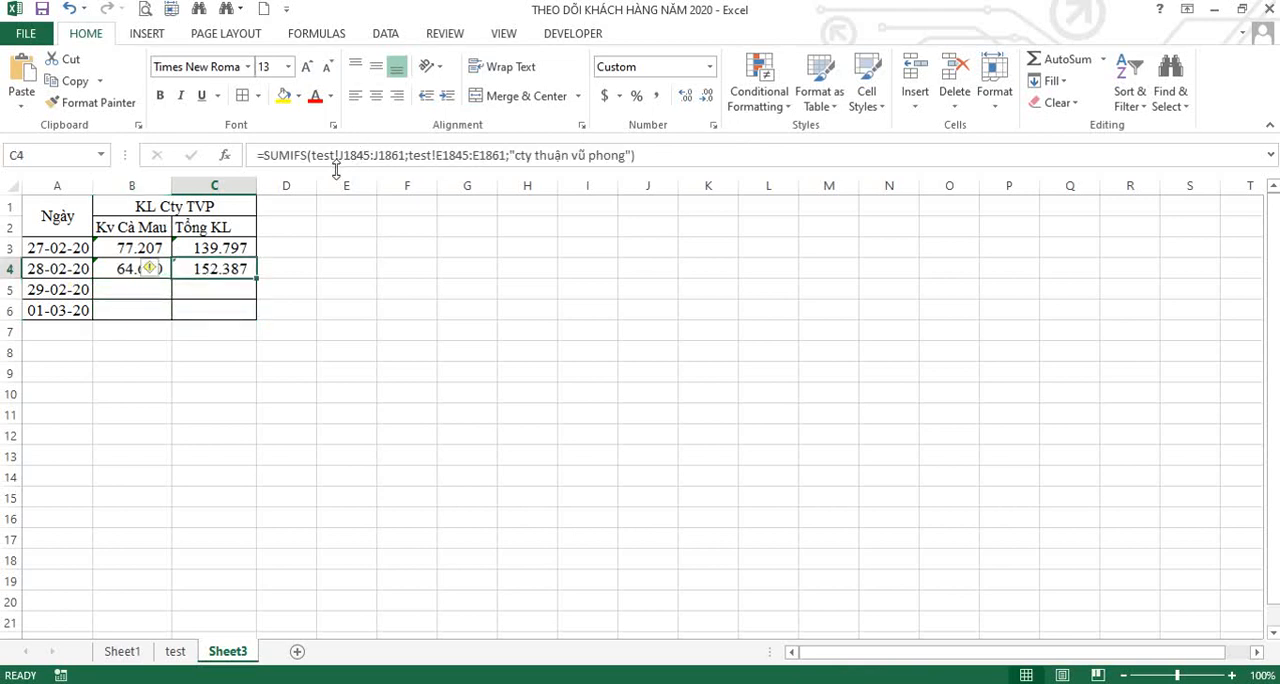
pyautogui.moveTo(311, 155); pyautogui.dragTo(632, 152)
pyautogui.hotkey('ctrl', 'c')
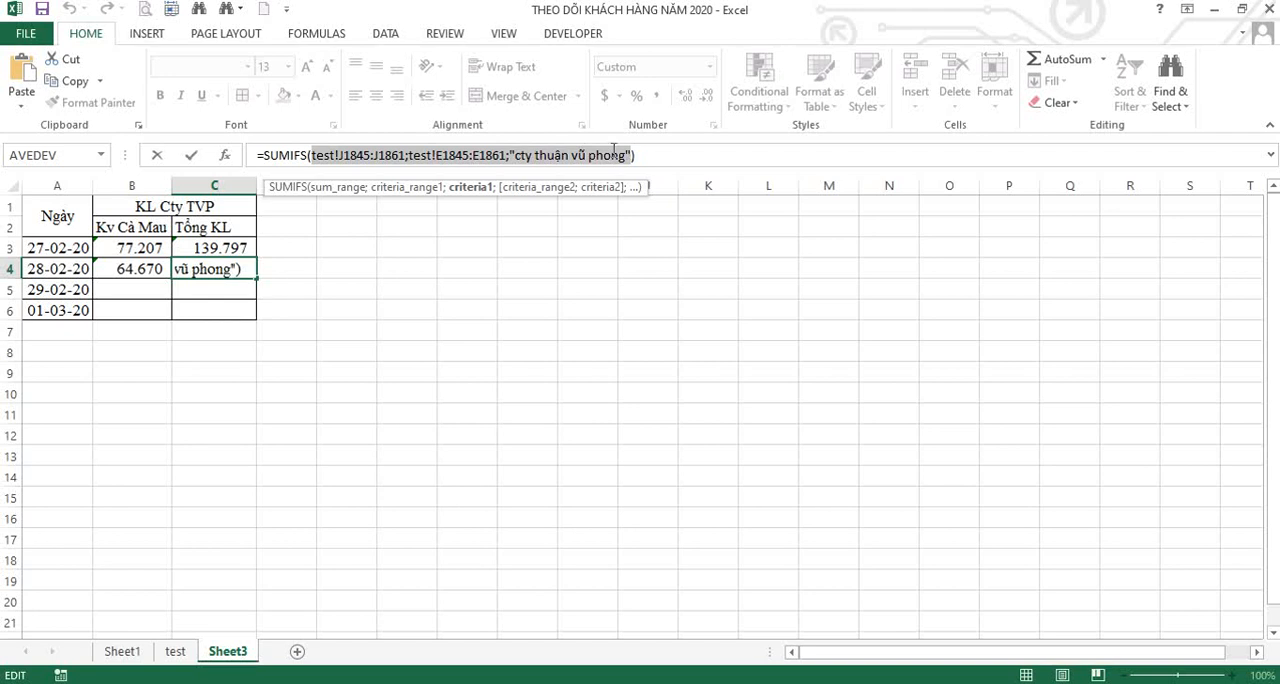
pyautogui.press('Return')
# Set the search text for Replace to C4's copied arguments, test!J1845:J1861;test!E1845:E1861;"cty thuận vũ phong".
pyautogui.hotkey('ctrl', 'f')
pyautogui.click(581, 351)
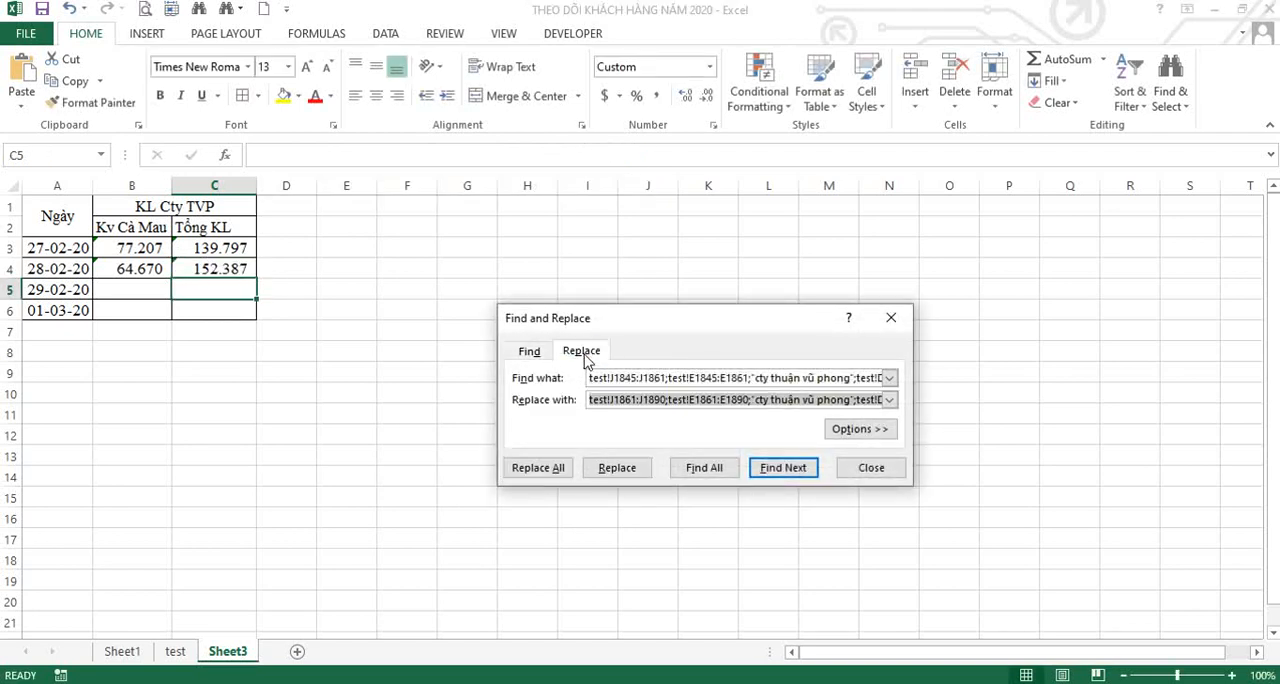
pyautogui.click(773, 380)
pyautogui.moveTo(773, 380); pyautogui.dragTo(558, 372)
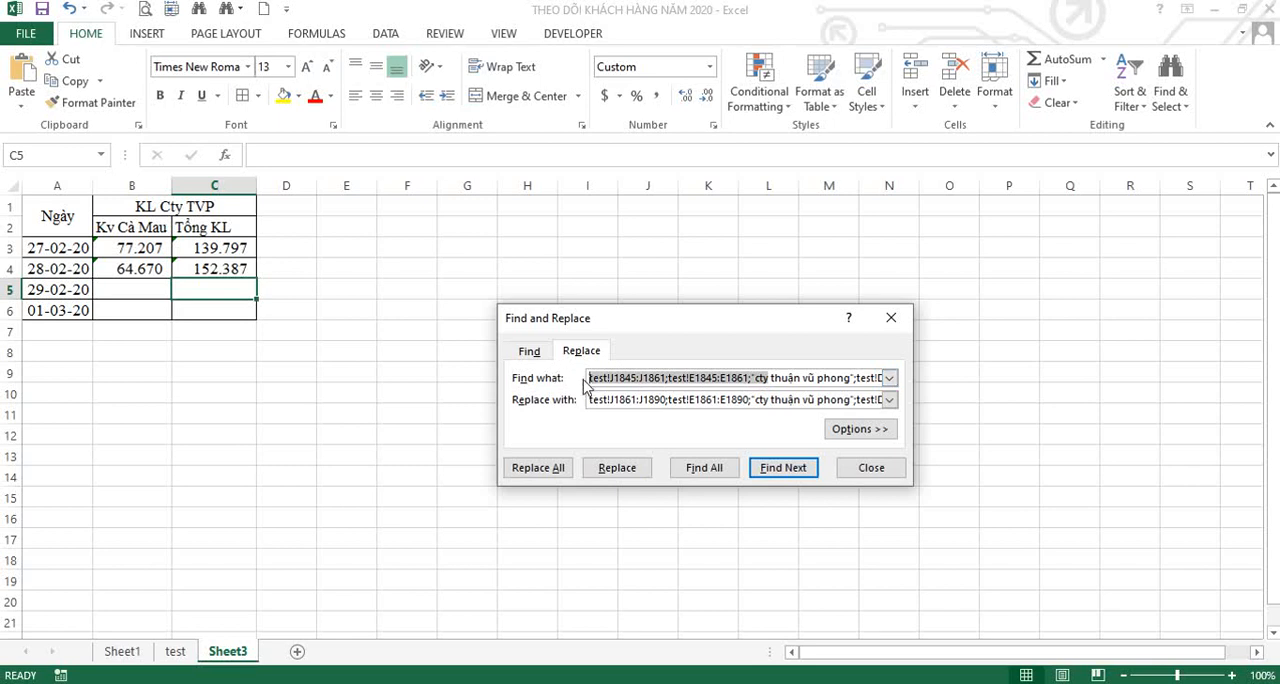
pyautogui.press('Delete')
pyautogui.press('Delete')
pyautogui.press('Delete')
pyautogui.press('Delete')
pyautogui.press('Delete')
pyautogui.press('Delete')
pyautogui.press('Delete')
pyautogui.press('Delete')
pyautogui.press('Delete')
pyautogui.press('Delete')
pyautogui.press('Delete')
pyautogui.press('Delete')
pyautogui.press('Delete')
pyautogui.press('Delete')
pyautogui.press('Delete')
pyautogui.press('Delete')
pyautogui.press('Delete')
pyautogui.press('Delete')
pyautogui.press('Delete')
pyautogui.press('Delete')
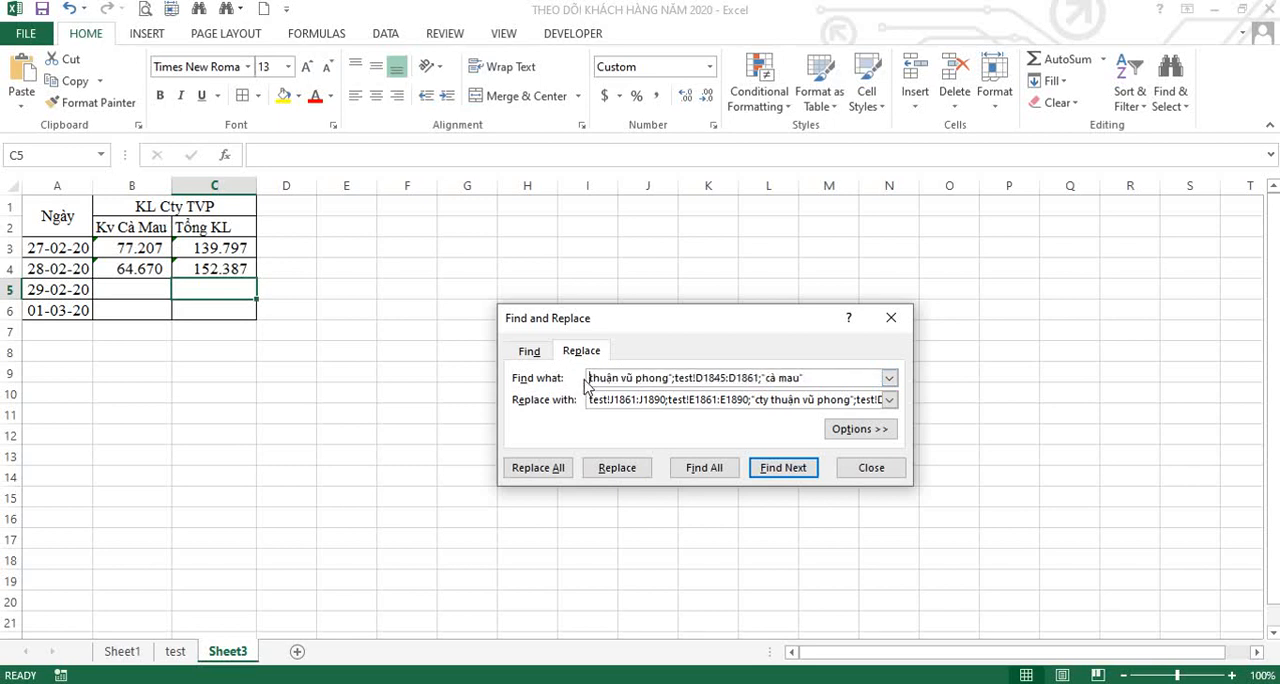
pyautogui.press('Delete')
pyautogui.press('Delete')
pyautogui.press('Delete')
pyautogui.press('Delete')
pyautogui.press('Delete')
pyautogui.press('Delete')
pyautogui.press('Delete')
pyautogui.press('Delete')
pyautogui.press('Delete')
pyautogui.press('Delete')
pyautogui.hotkey('ctrl', 'v')
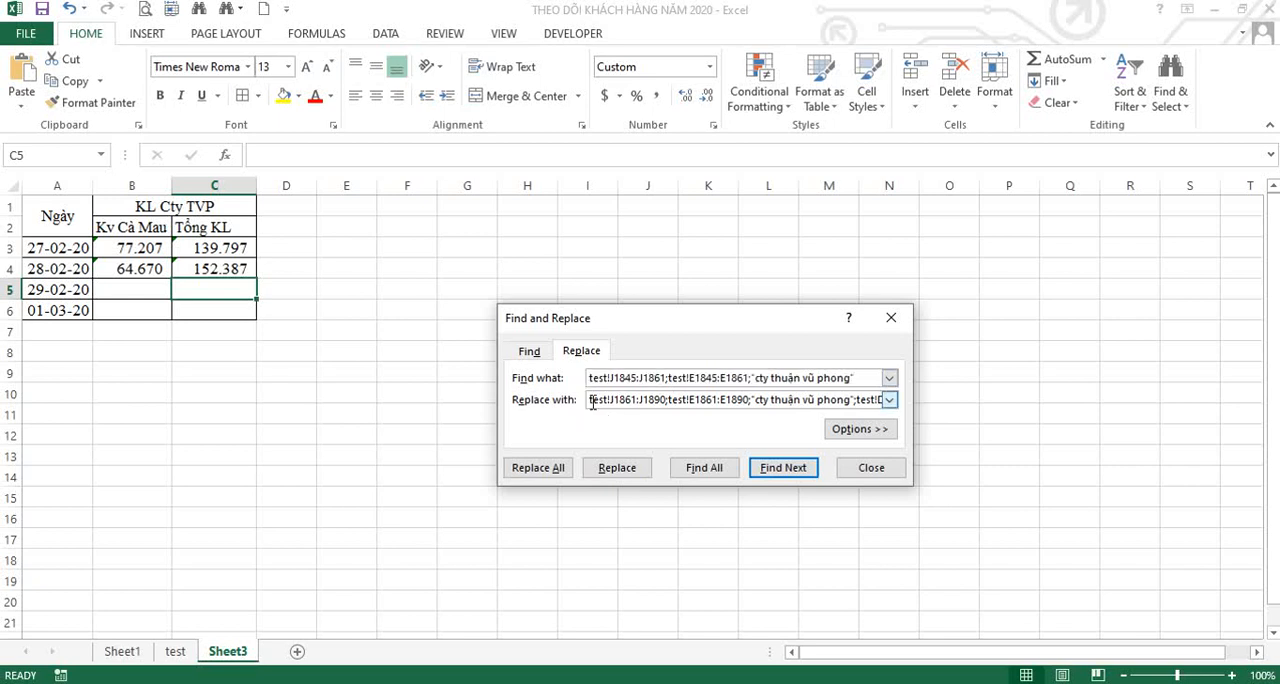
# Set the replacement text to test!J1861:J1890;test!E1861:E1890;"cty thuận vũ phong".
pyautogui.press('Tab')
pyautogui.press('Delete')
pyautogui.hotkey('ctrl', 'v')
pyautogui.click(628, 400)
pyautogui.write('61')
pyautogui.hotkey('shift', 'Right')
pyautogui.hotkey('shift', 'Right')
pyautogui.write('90')
pyautogui.hotkey('shift', 'Left')
pyautogui.hotkey('shift', 'Left')
pyautogui.hotkey('shift', 'Right')
pyautogui.hotkey('shift', 'Right')
pyautogui.write('90')
# Replace all matches of the total-volume arguments and close Find and Replace.
pyautogui.click(553, 469)
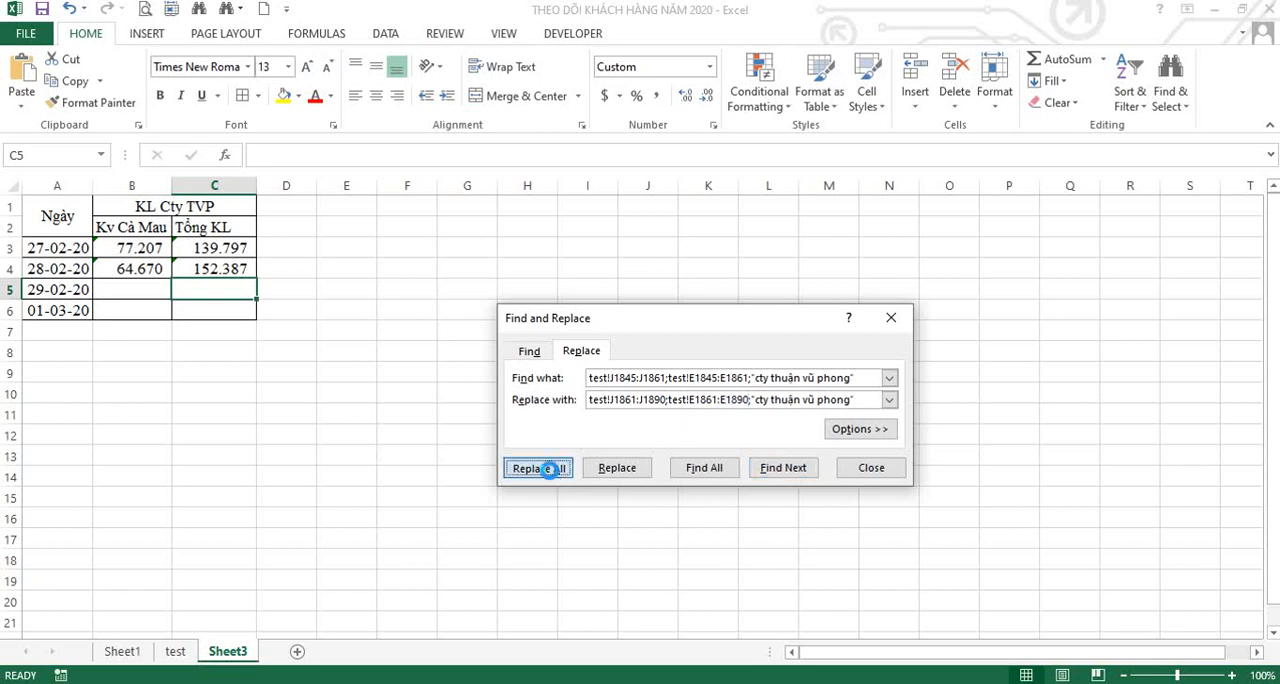
pyautogui.click(643, 401)
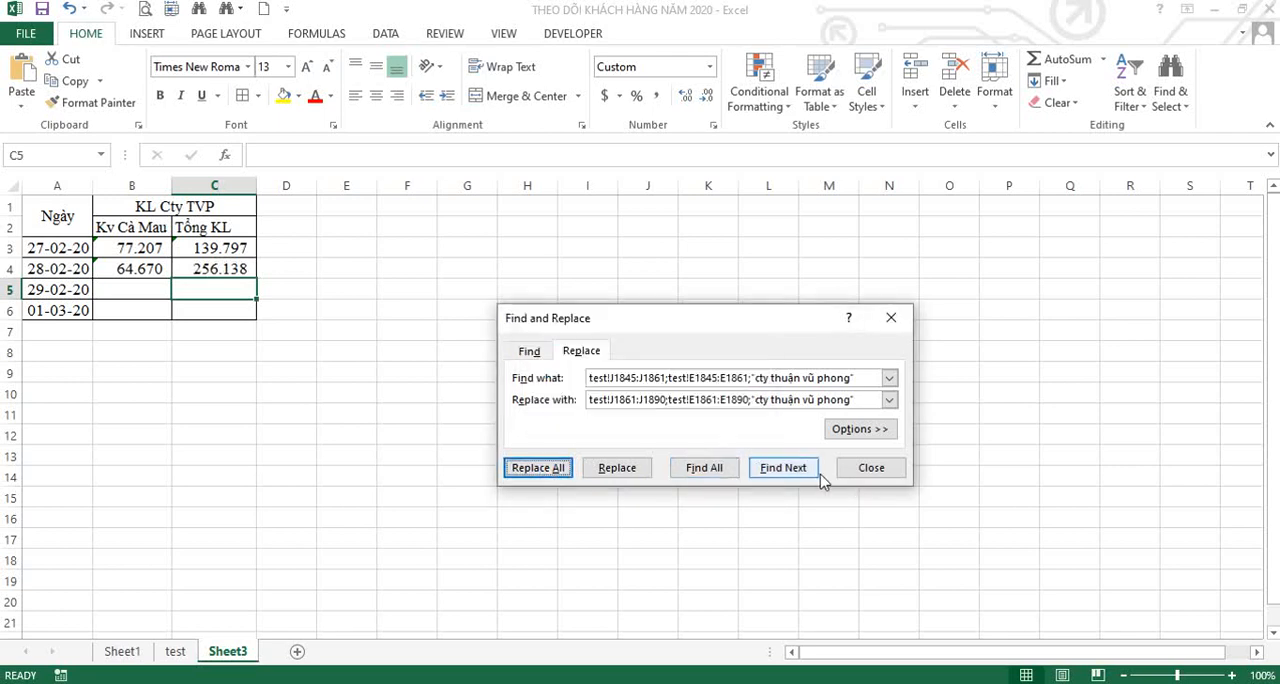
pyautogui.click(871, 467)
pyautogui.click(532, 683)
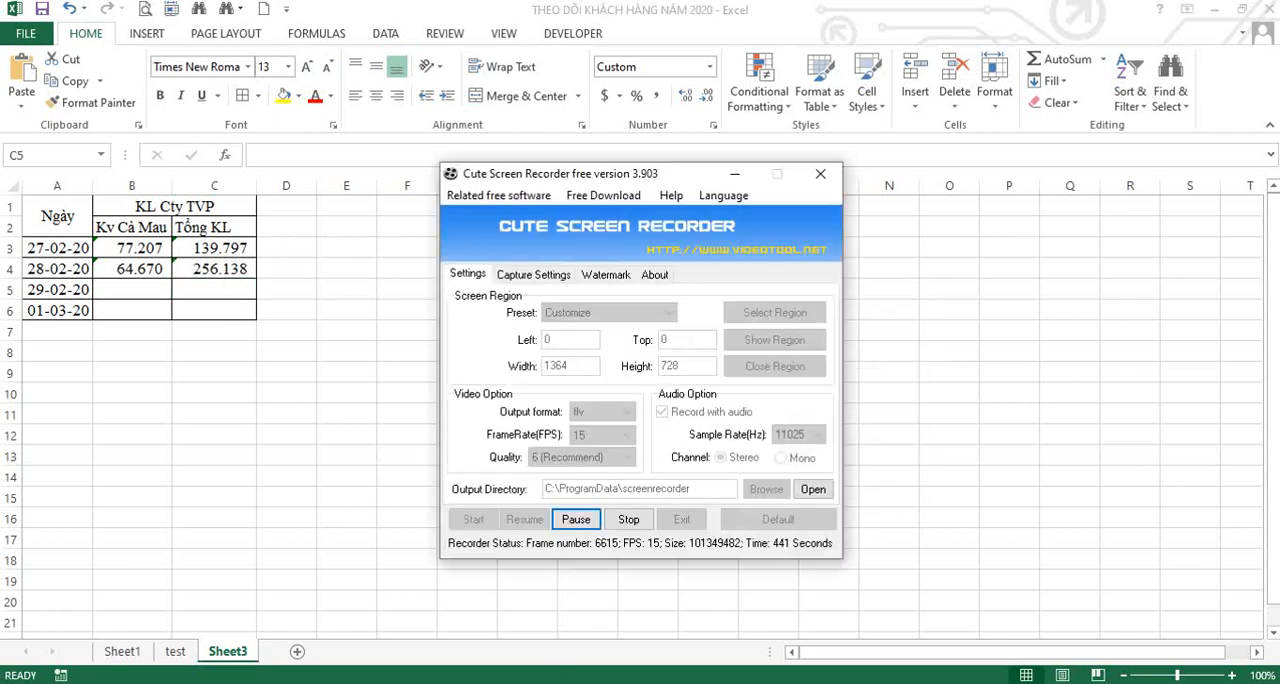